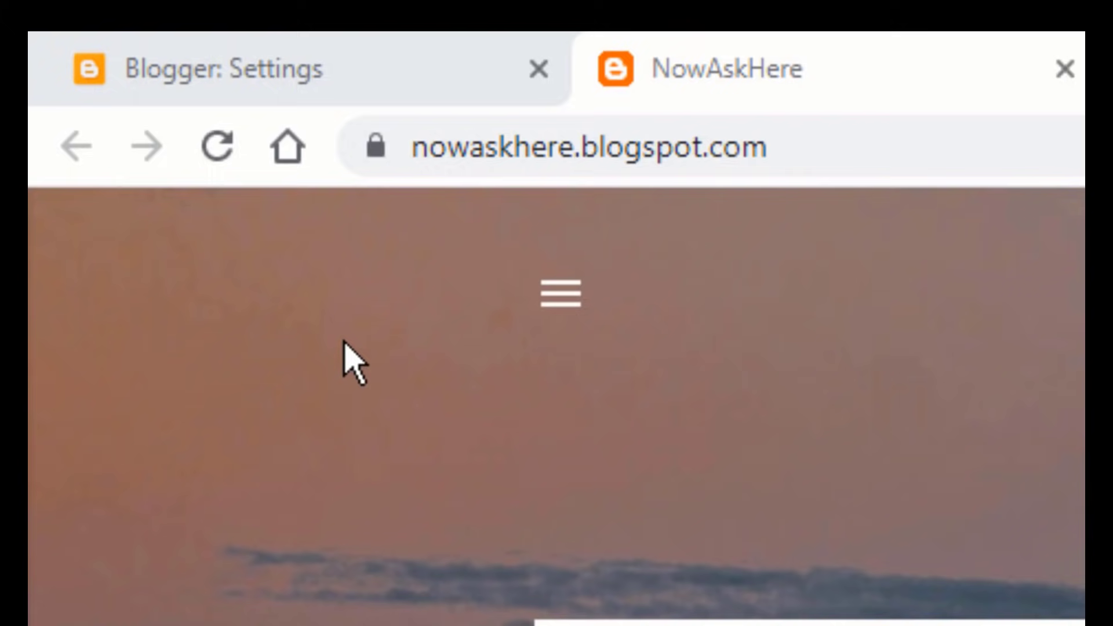
# Scroll through the NowAskHere blog preview, then start a new blank Chrome tab beside it.
pyautogui.scroll(-10, 342, 360)
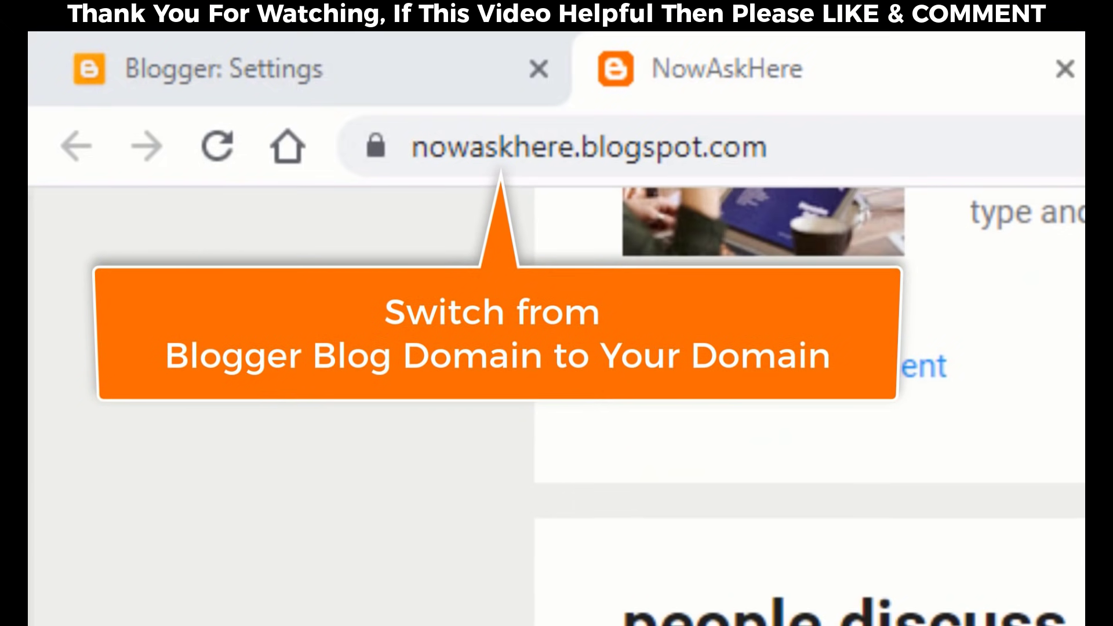
pyautogui.scroll(-5, 809, 406)
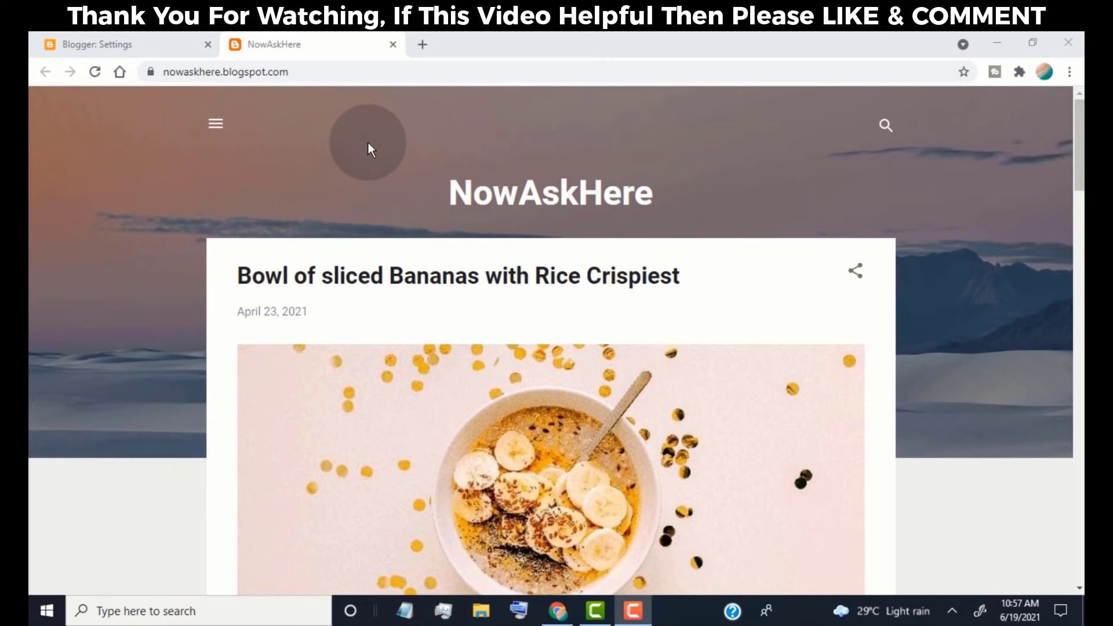
pyautogui.click(424, 45)
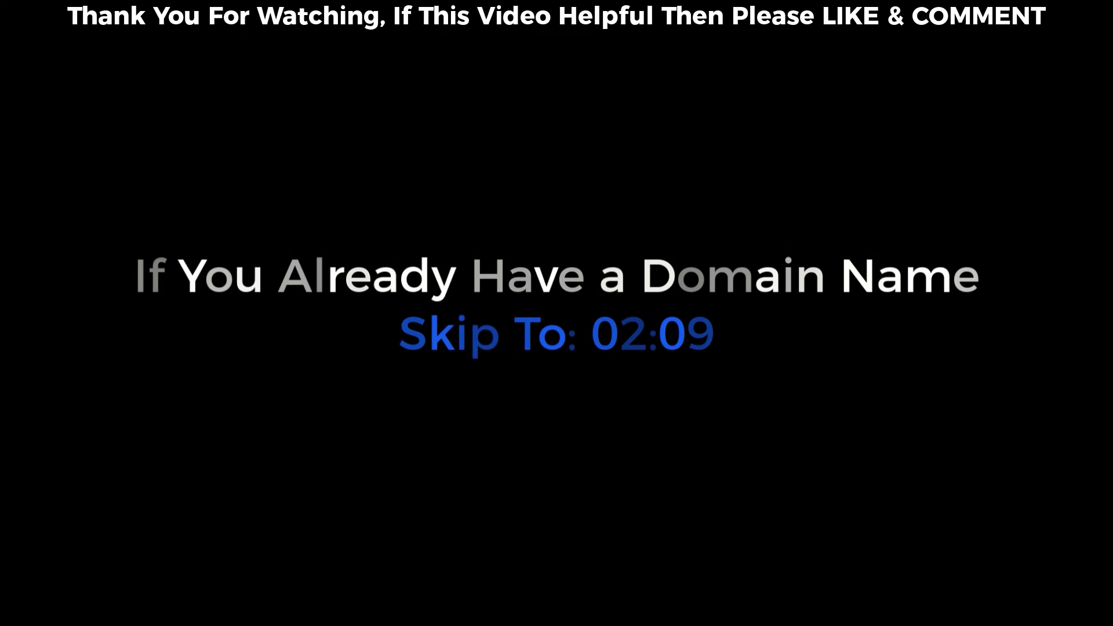
# Enter web.webbyfan.com in the address bar and pick its suggestion to reach Namecheap.
pyautogui.write('web.web')
pyautogui.write('byfan.com')
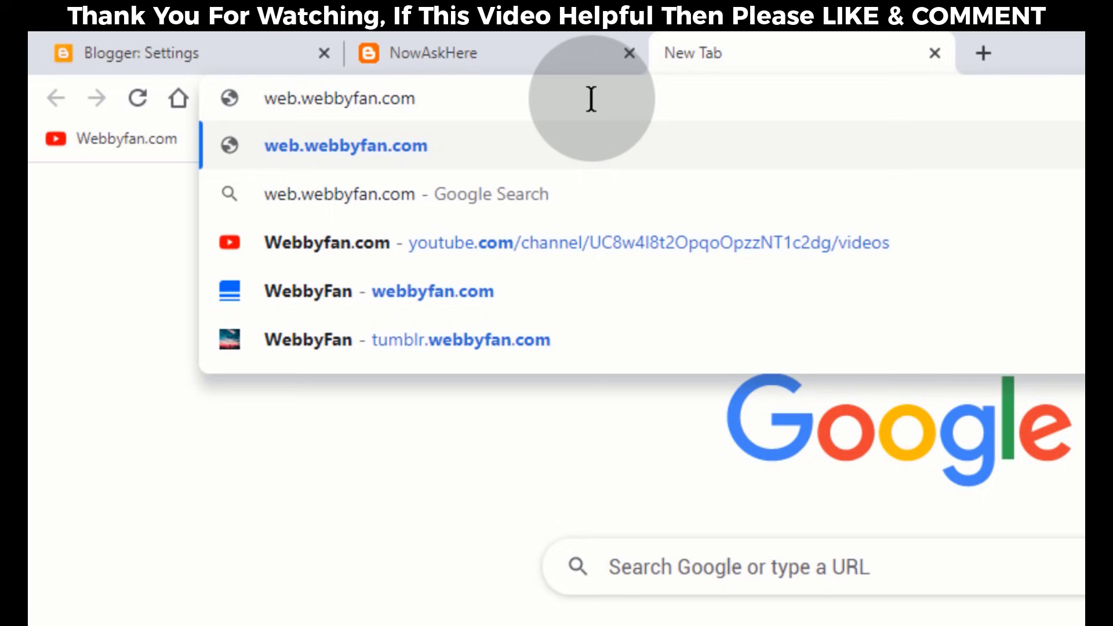
pyautogui.click(468, 146)
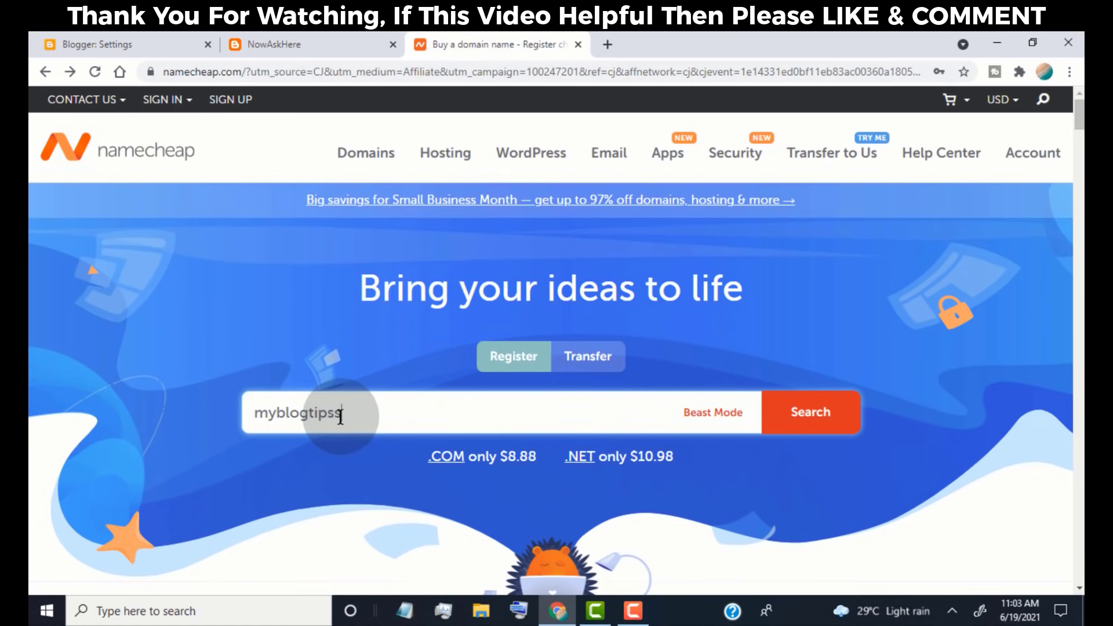
# Search Namecheap for myblogtipss and highlight the suggested myblogtipss.com at $8.88/yr.
pyautogui.click(835, 428)
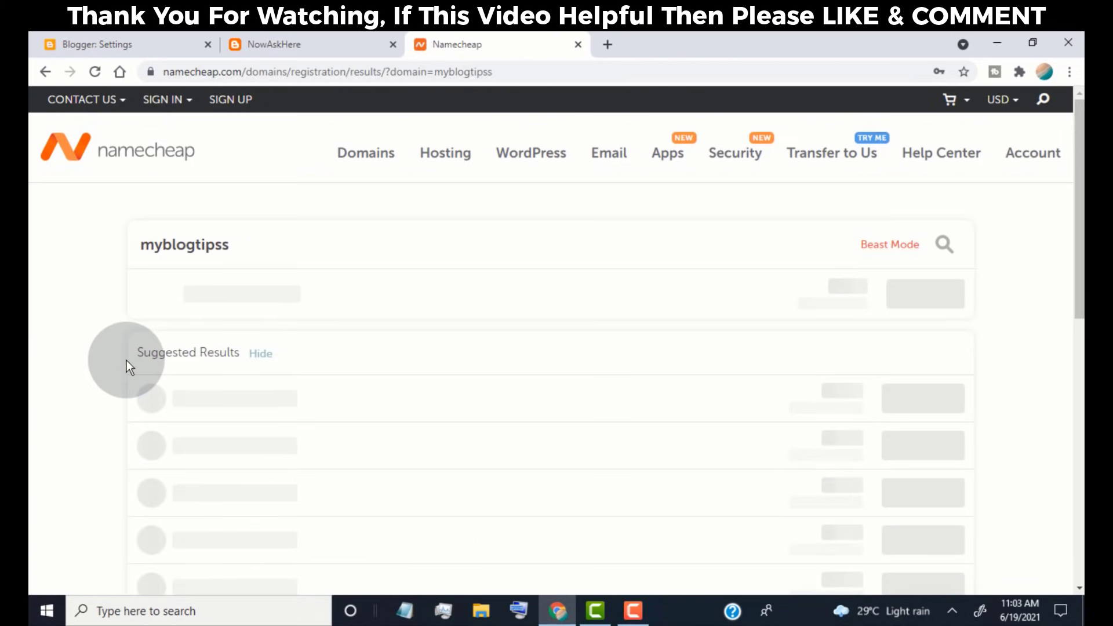
pyautogui.scroll(-3, 196, 264)
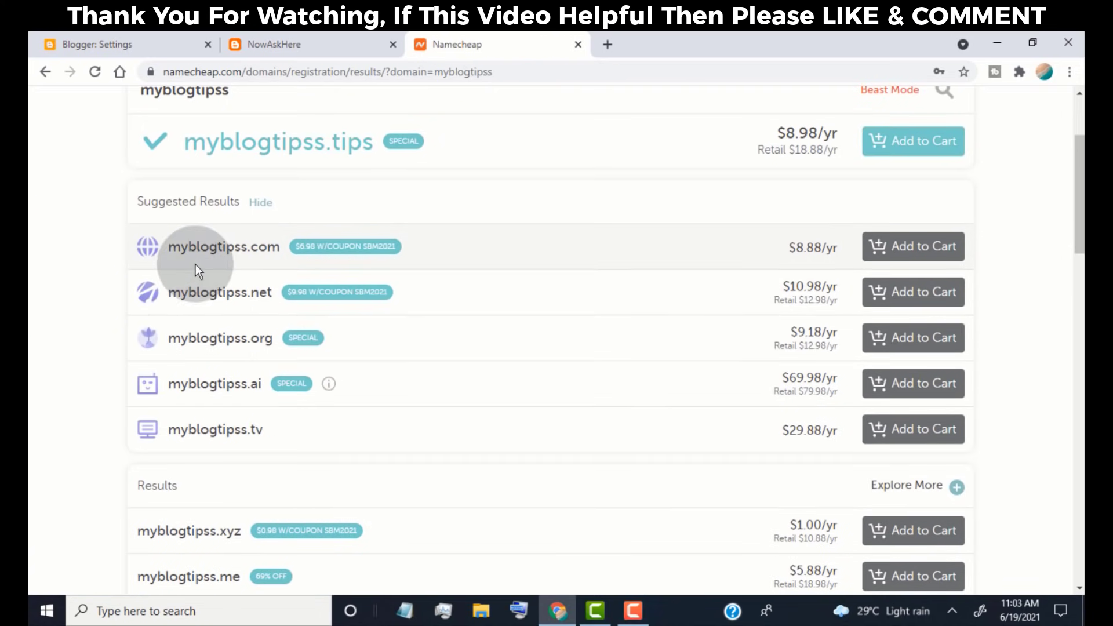
pyautogui.scroll(3, 588, 251)
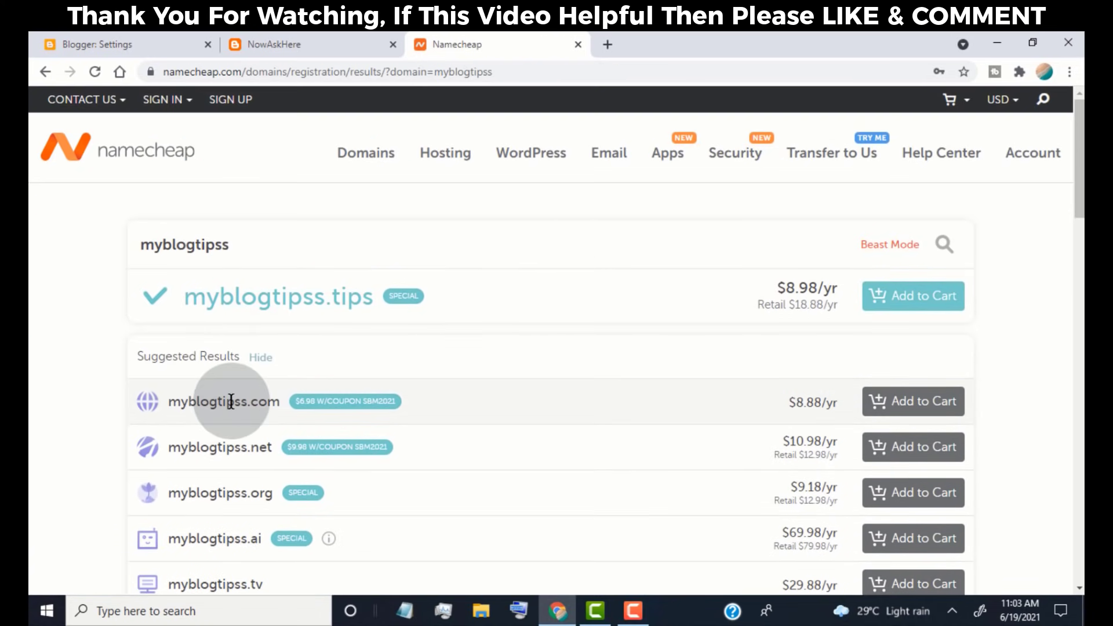
pyautogui.moveTo(170, 404); pyautogui.dragTo(268, 401)
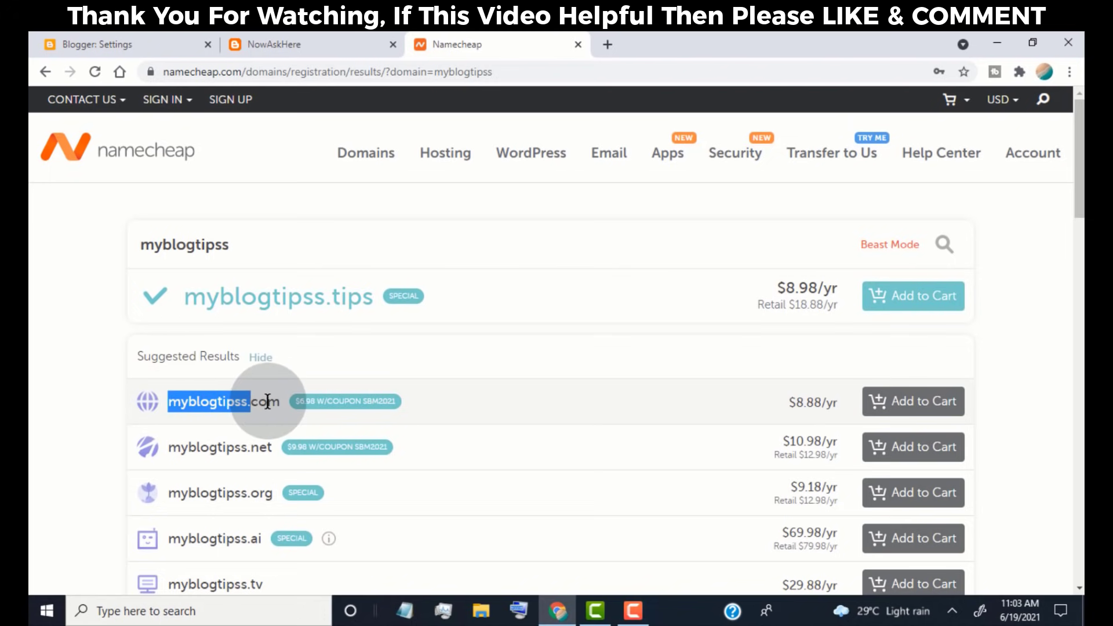
pyautogui.click(241, 400)
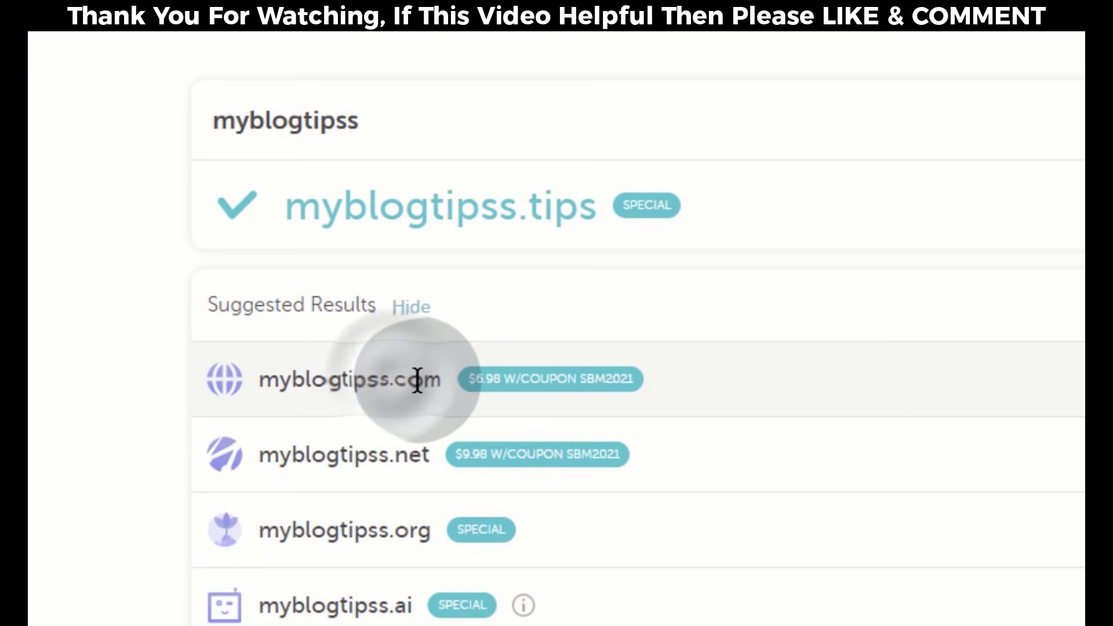
pyautogui.moveTo(390, 380); pyautogui.dragTo(445, 382)
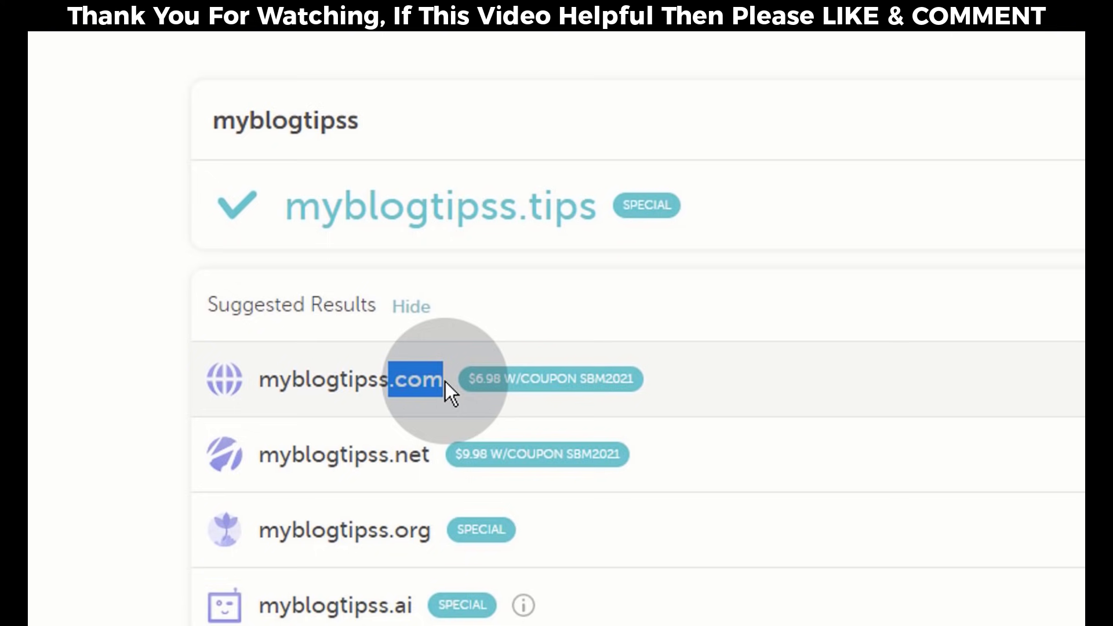
# Add myblogtipss.com to the cart, view the cart and confirm the order.
pyautogui.click(896, 348)
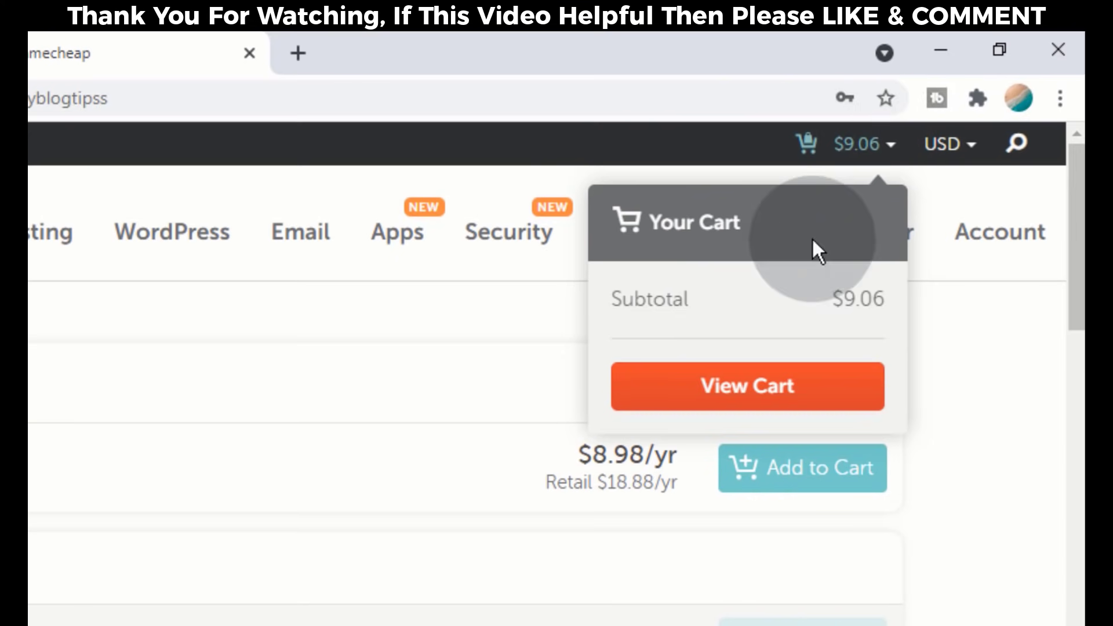
pyautogui.click(667, 409)
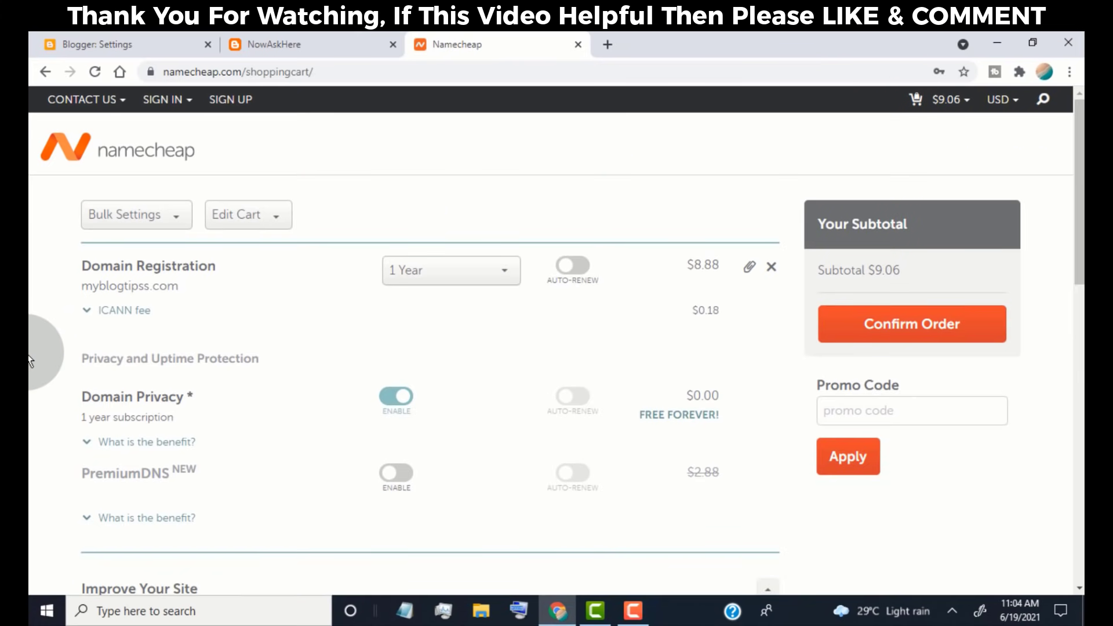
pyautogui.click(897, 326)
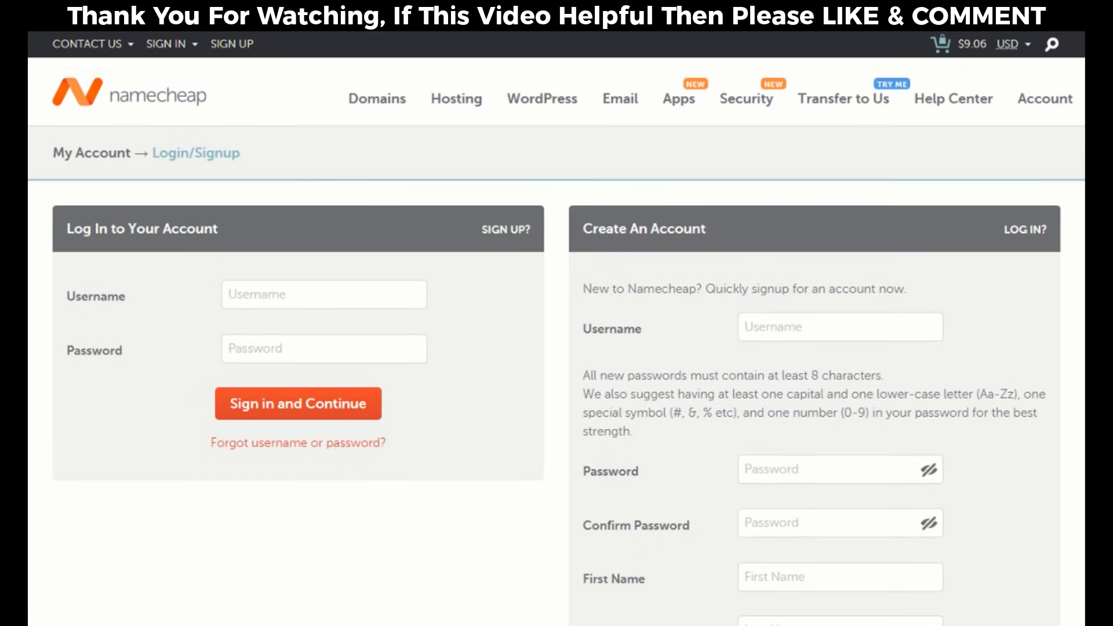
pyautogui.scroll(-5, 557, 325)
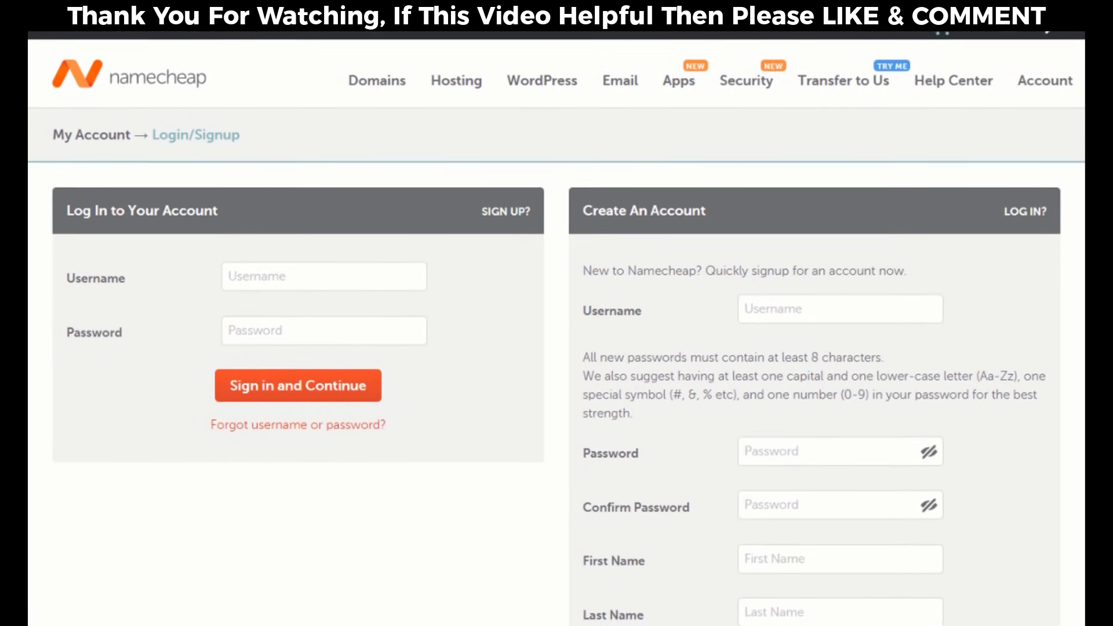
pyautogui.scroll(-1, 556, 324)
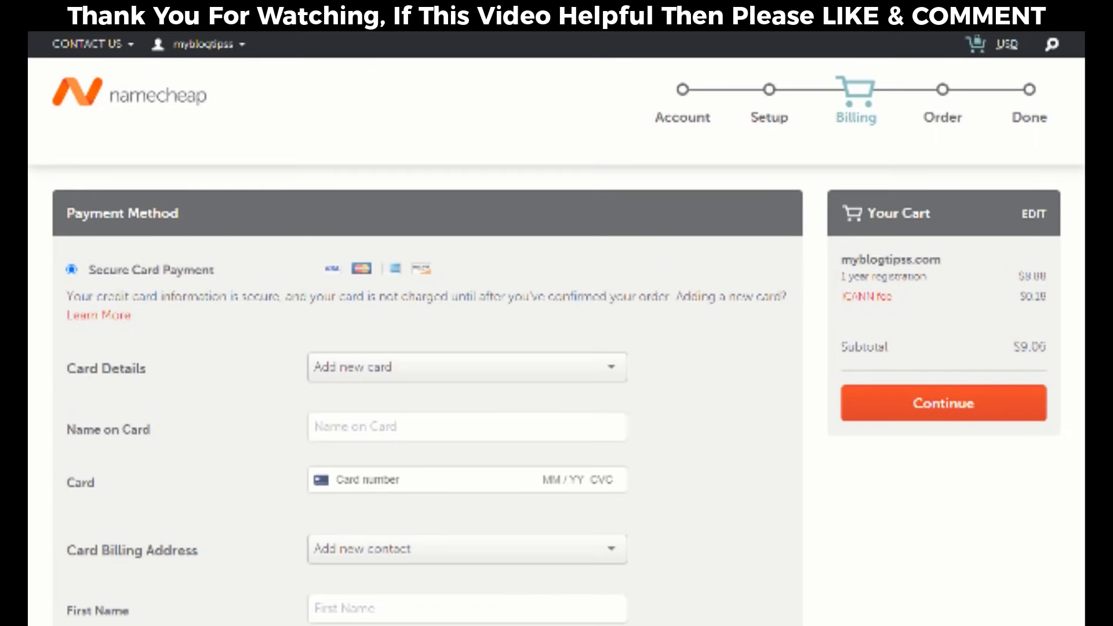
pyautogui.scroll(-20, 557, 325)
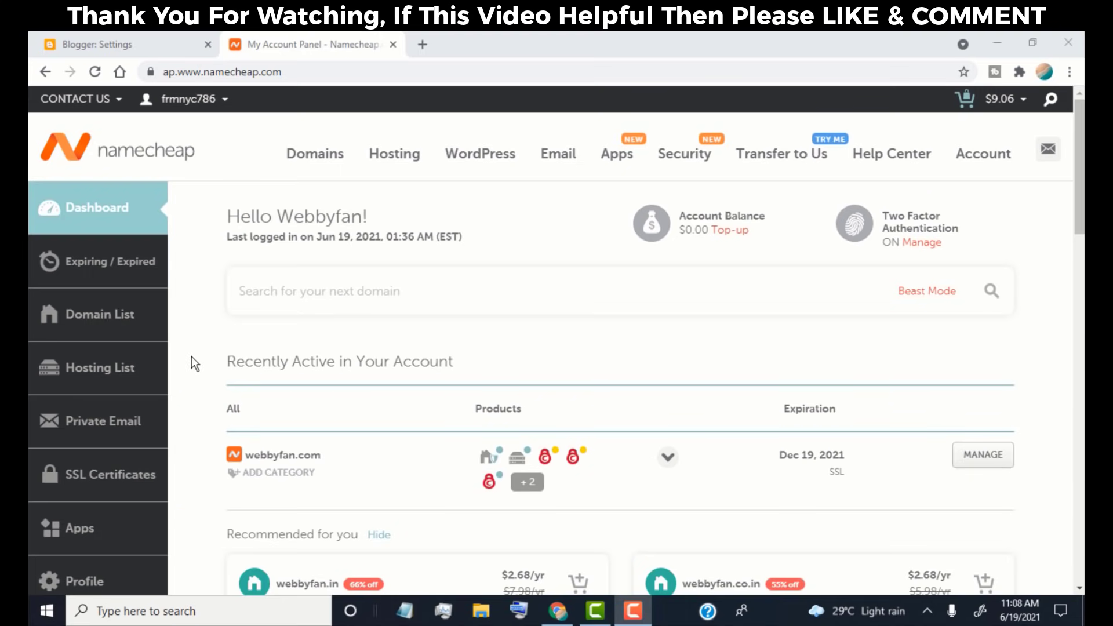
# Find nowaskhere.com on the dashboard and go to its MANAGE page's Other Domain Settings.
pyautogui.scroll(-5, 196, 351)
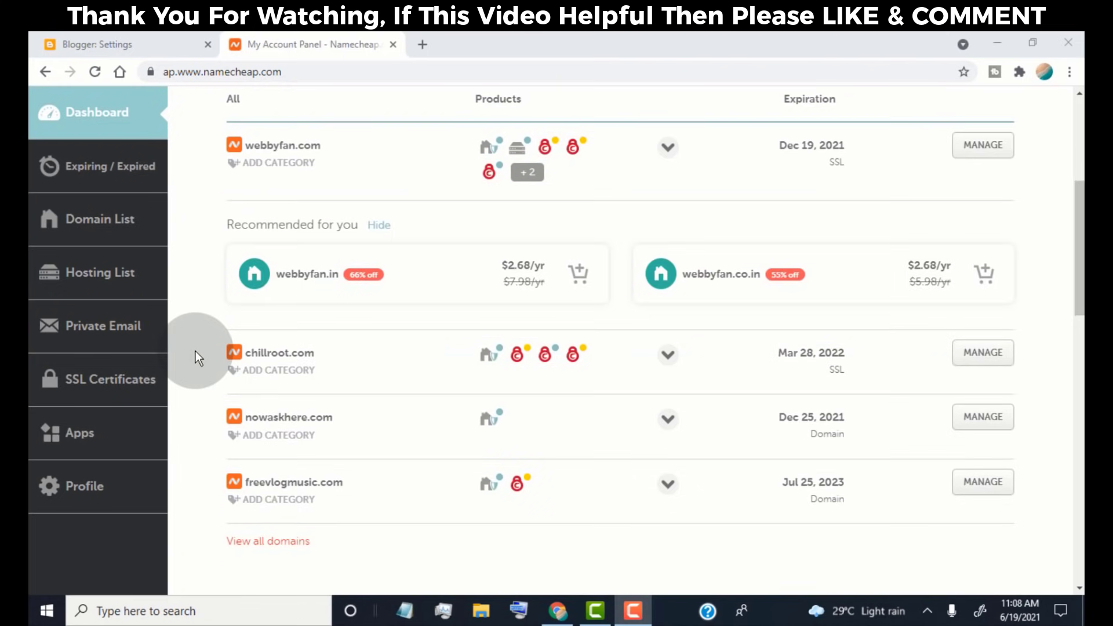
pyautogui.scroll(-3, 199, 315)
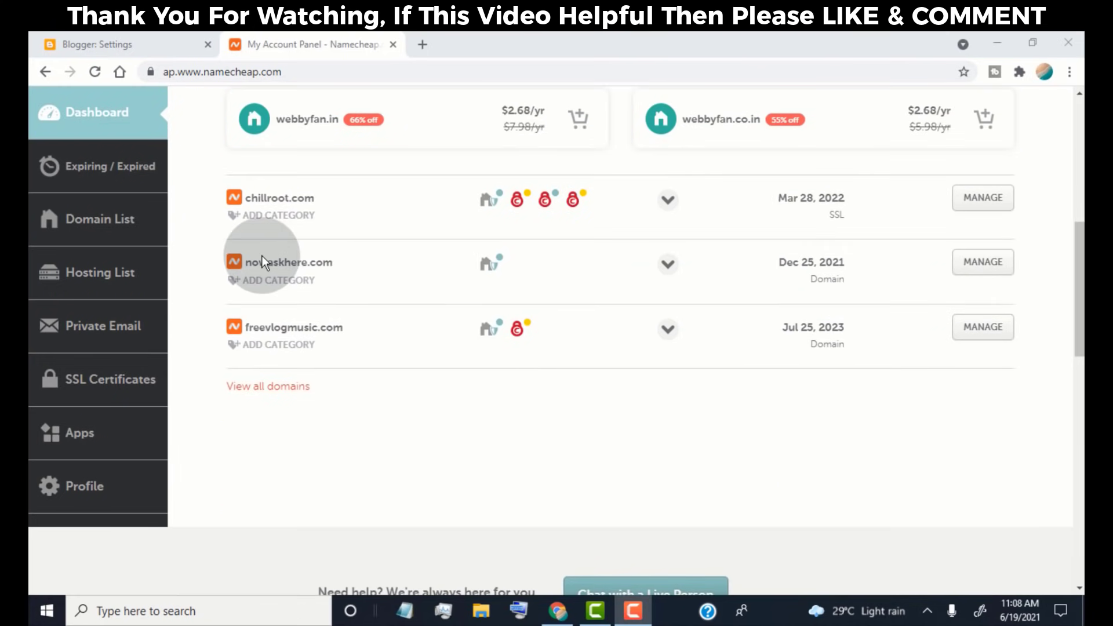
pyautogui.moveTo(247, 263); pyautogui.dragTo(323, 259)
pyautogui.click(357, 286)
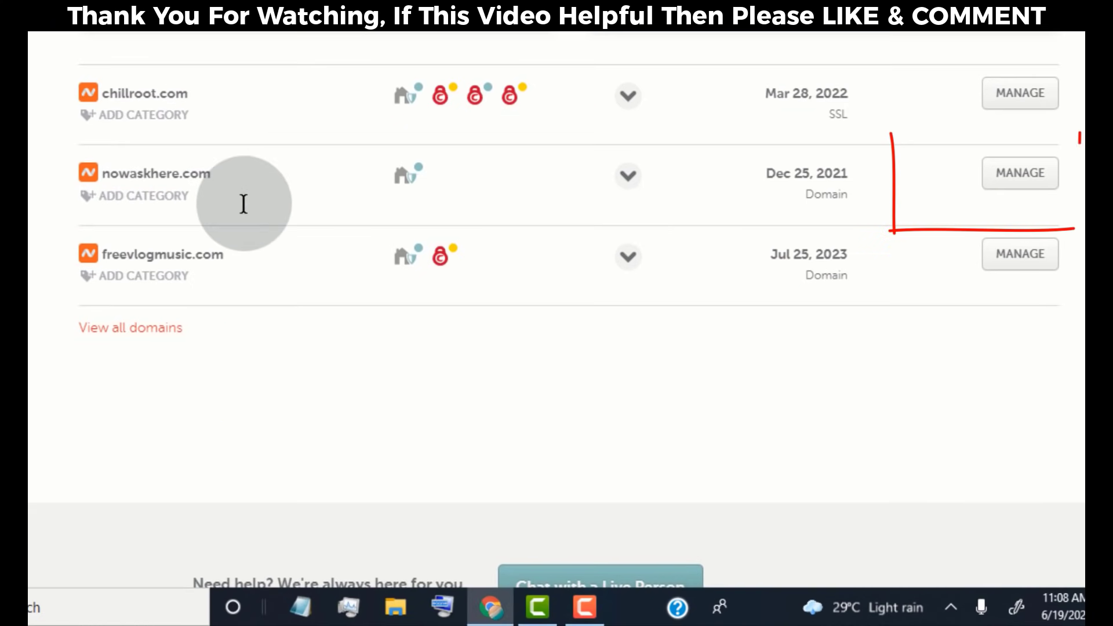
pyautogui.click(1021, 183)
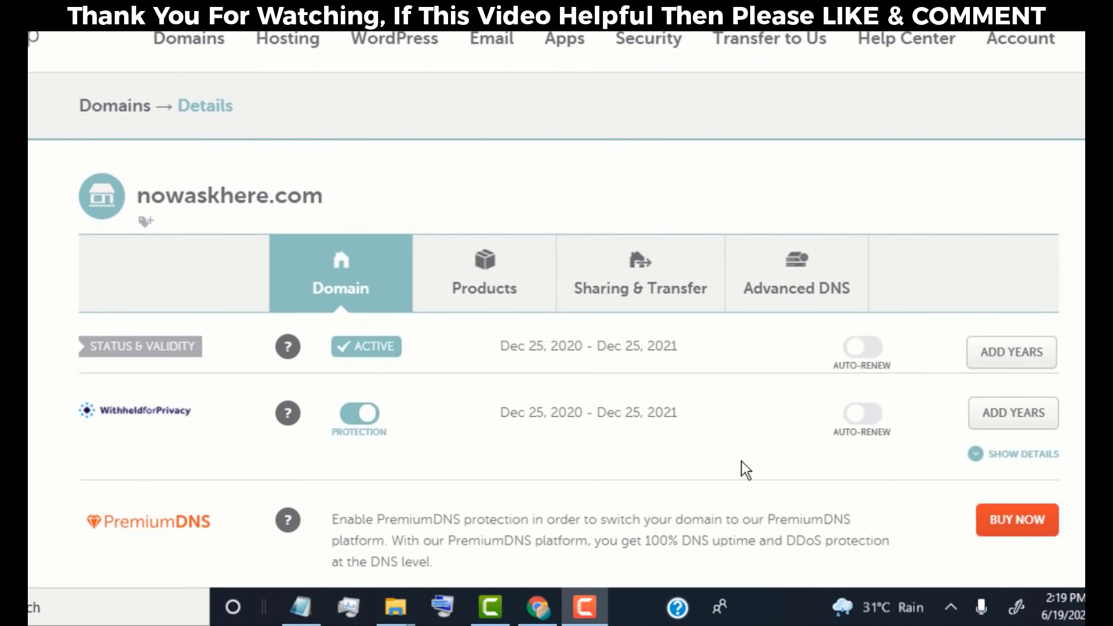
pyautogui.scroll(-13, 742, 461)
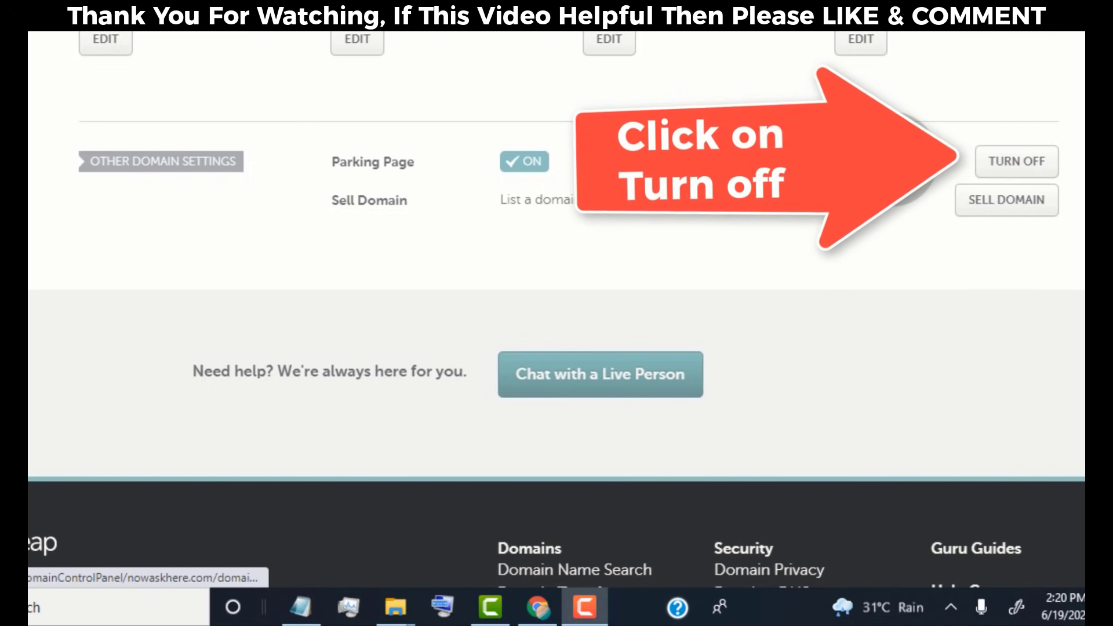
# Turn off the nowaskhere.com parking page and go to its Advanced DNS host records.
pyautogui.click(994, 169)
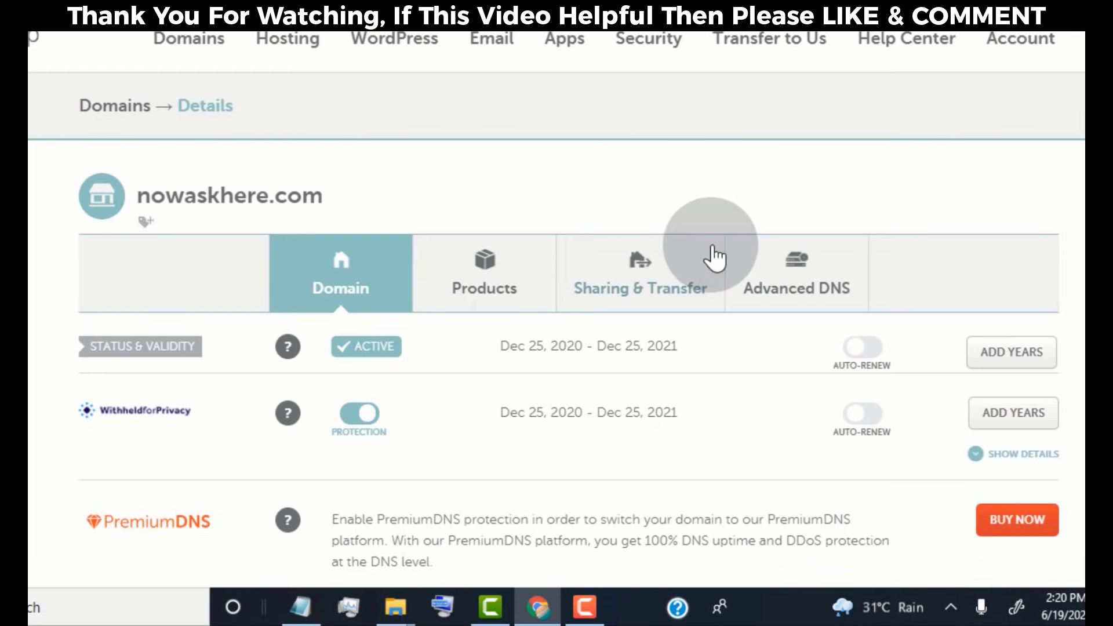
pyautogui.click(779, 296)
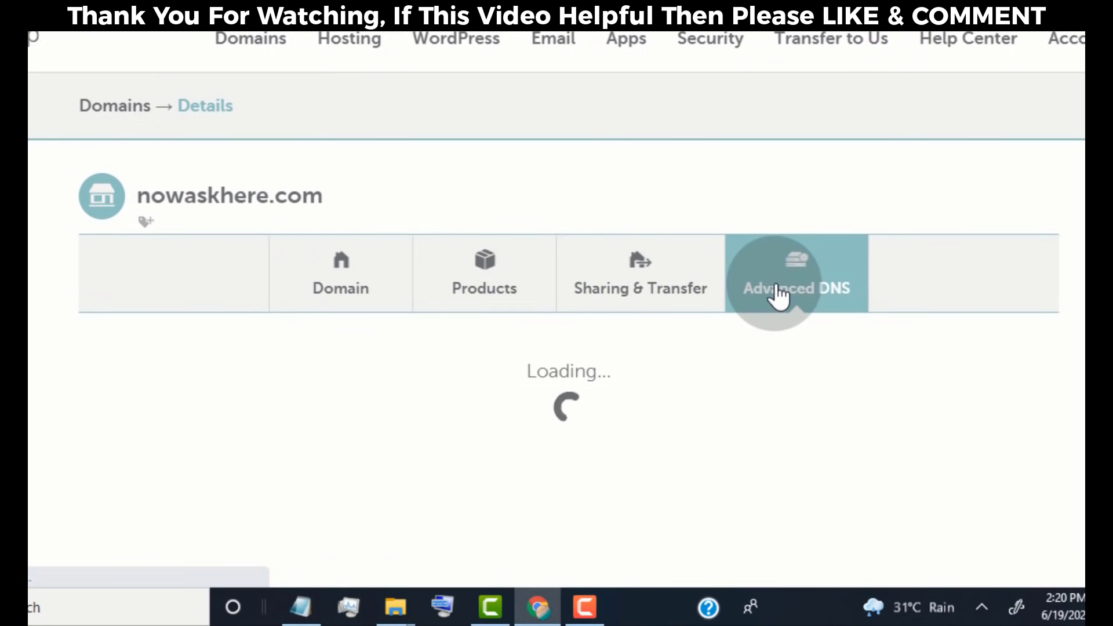
pyautogui.scroll(-6, 652, 352)
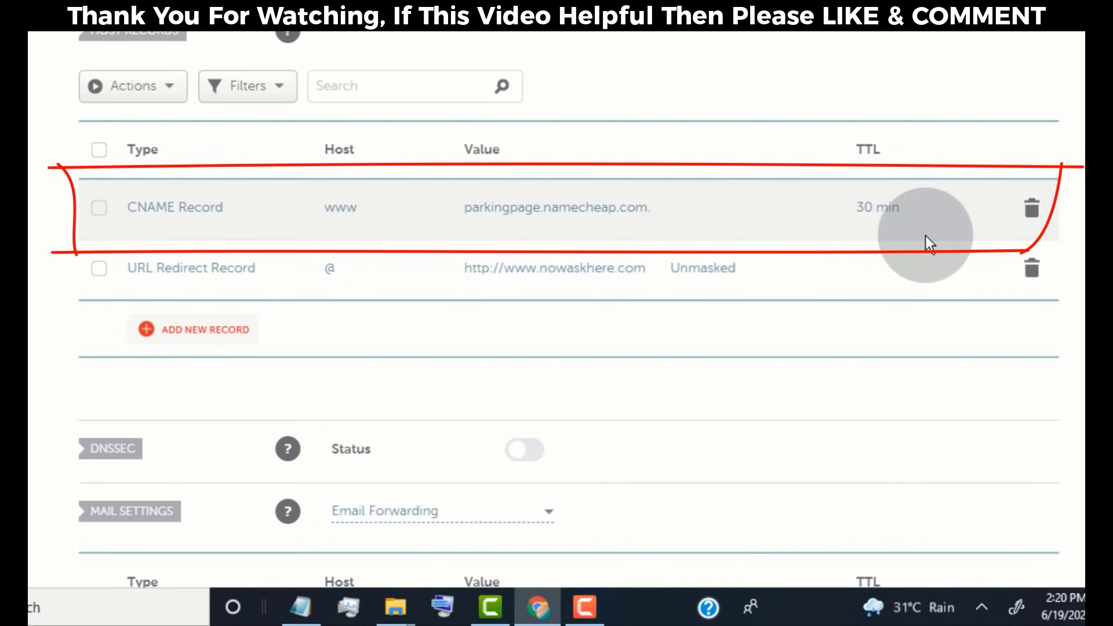
# Delete the www CNAME parking record and the URL Redirect record.
pyautogui.click(1033, 214)
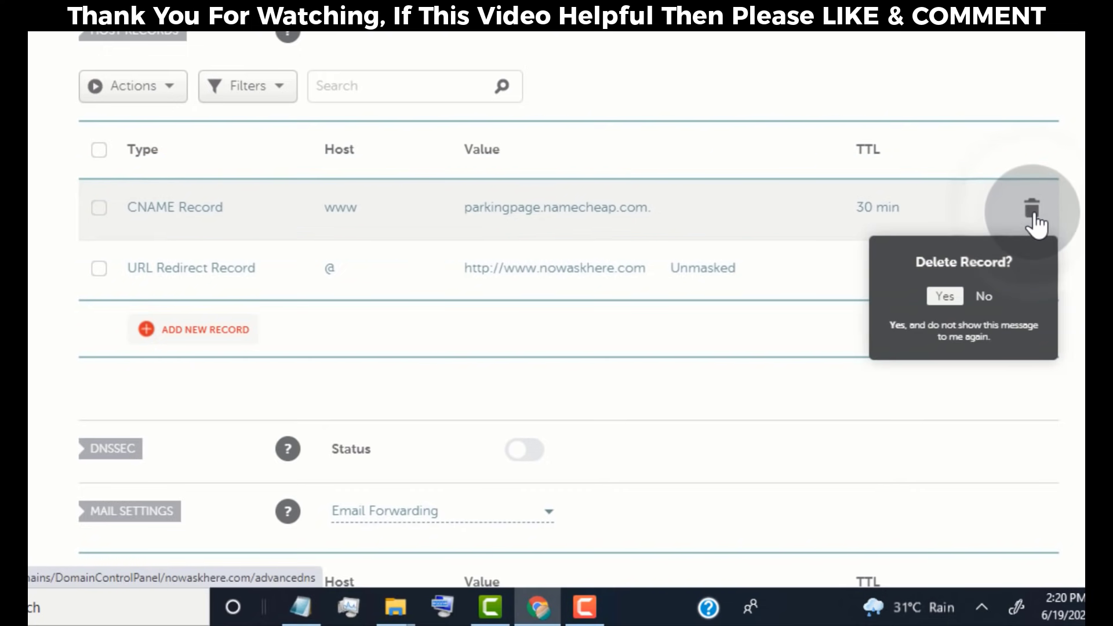
pyautogui.click(945, 297)
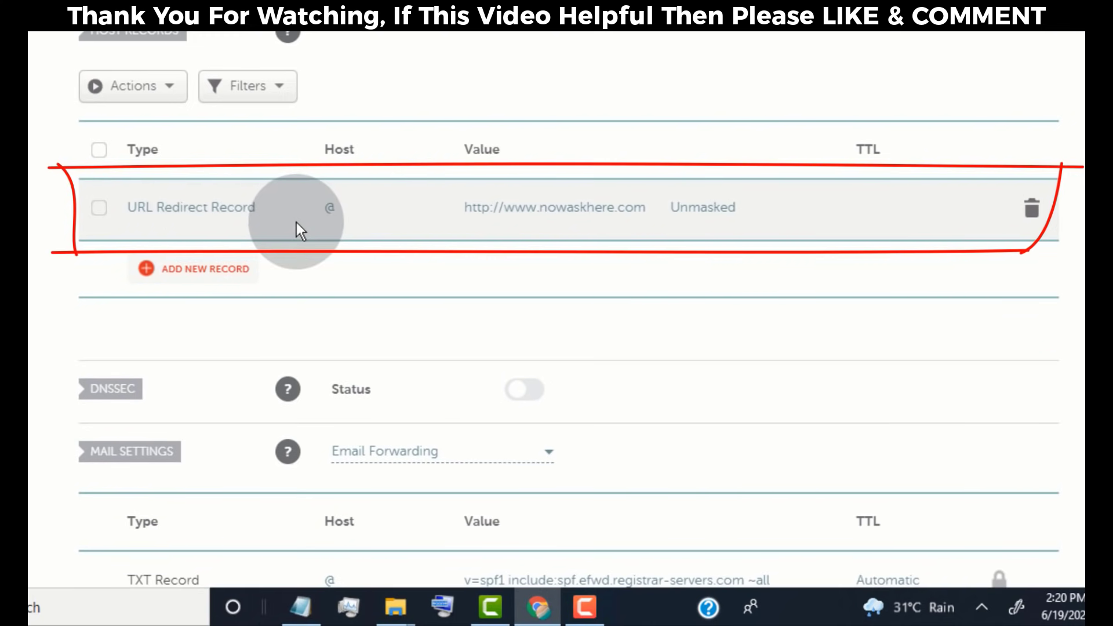
pyautogui.click(1032, 209)
pyautogui.click(945, 297)
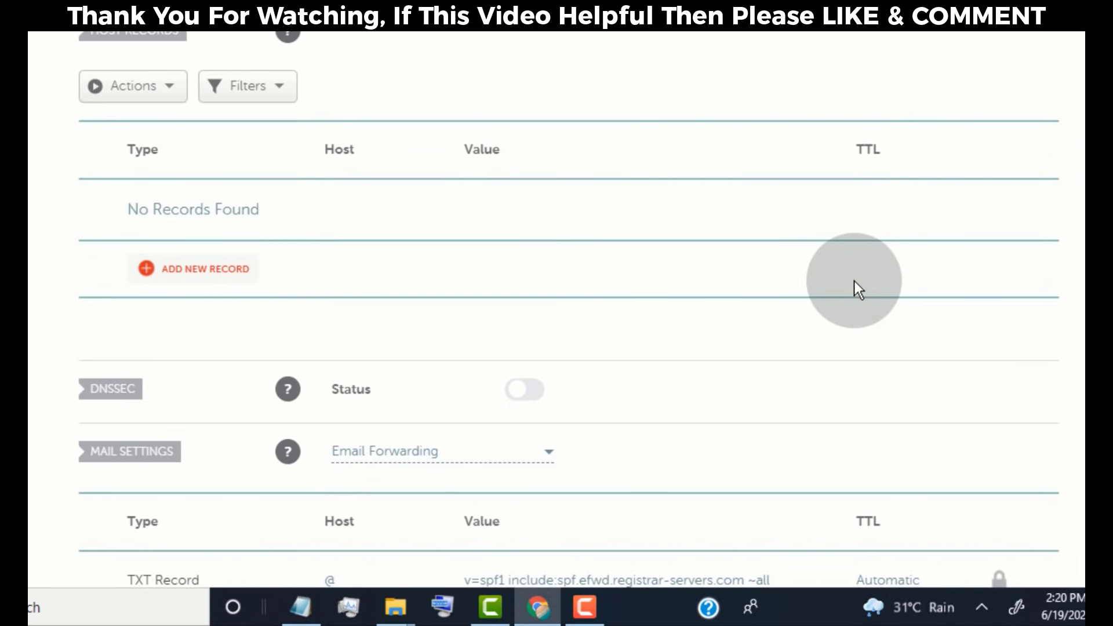
pyautogui.scroll(6, 736, 299)
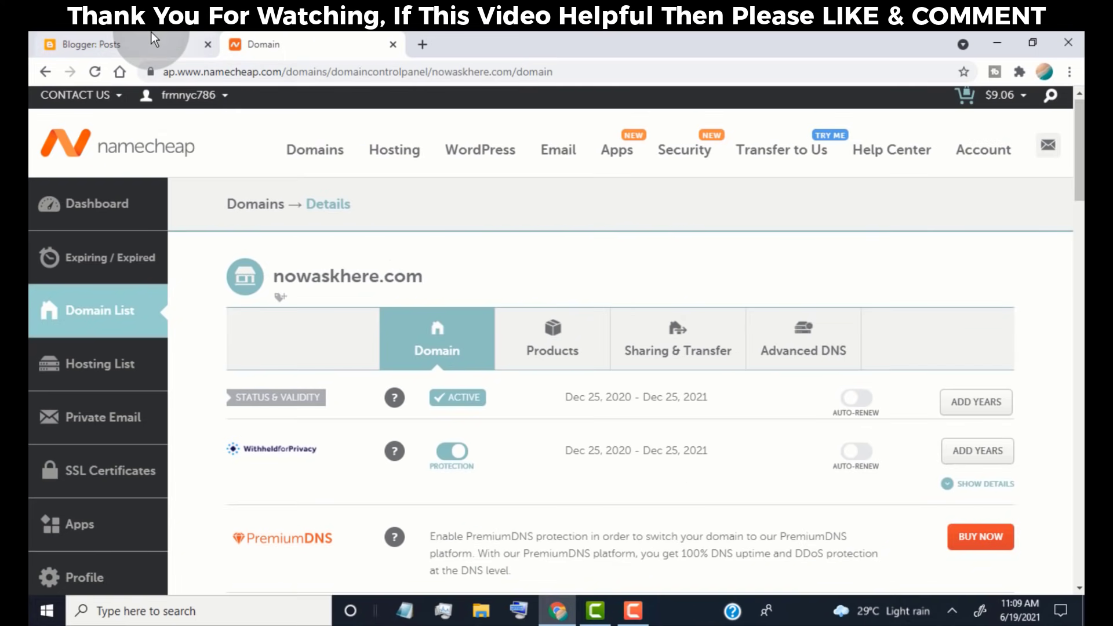
pyautogui.click(152, 32)
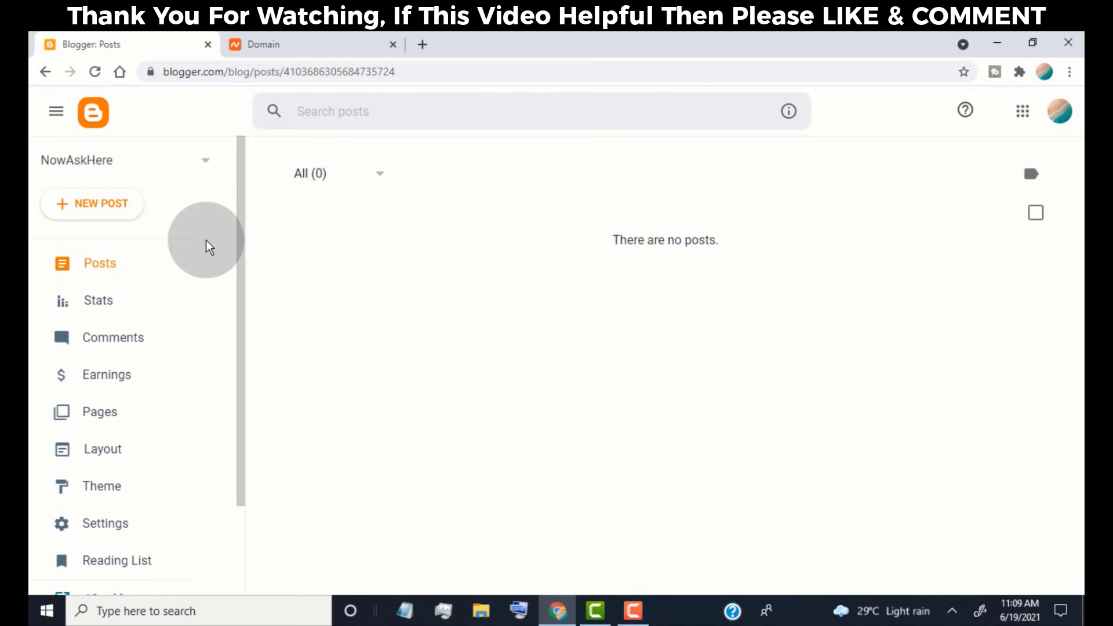
pyautogui.scroll(-2, 206, 278)
pyautogui.click(142, 429)
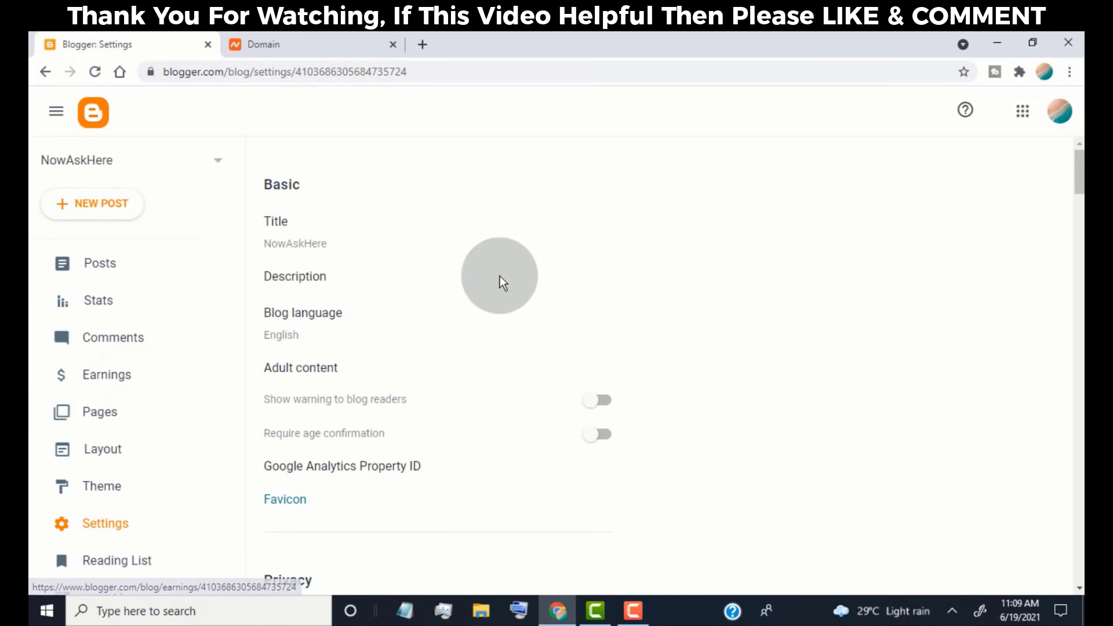
pyautogui.scroll(-10, 499, 277)
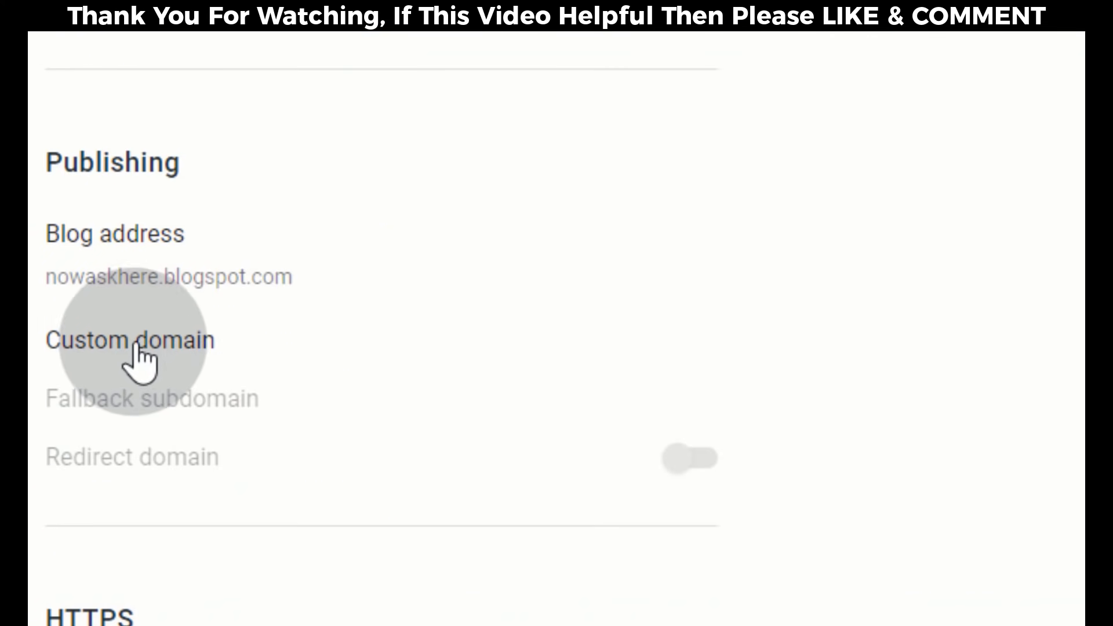
pyautogui.click(149, 356)
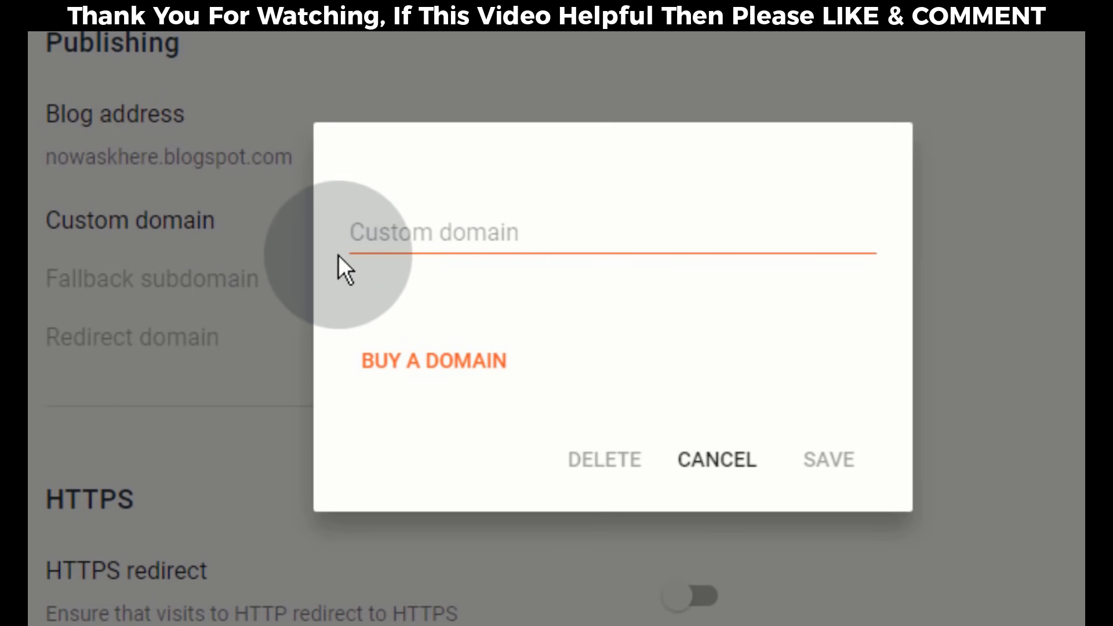
pyautogui.click(379, 235)
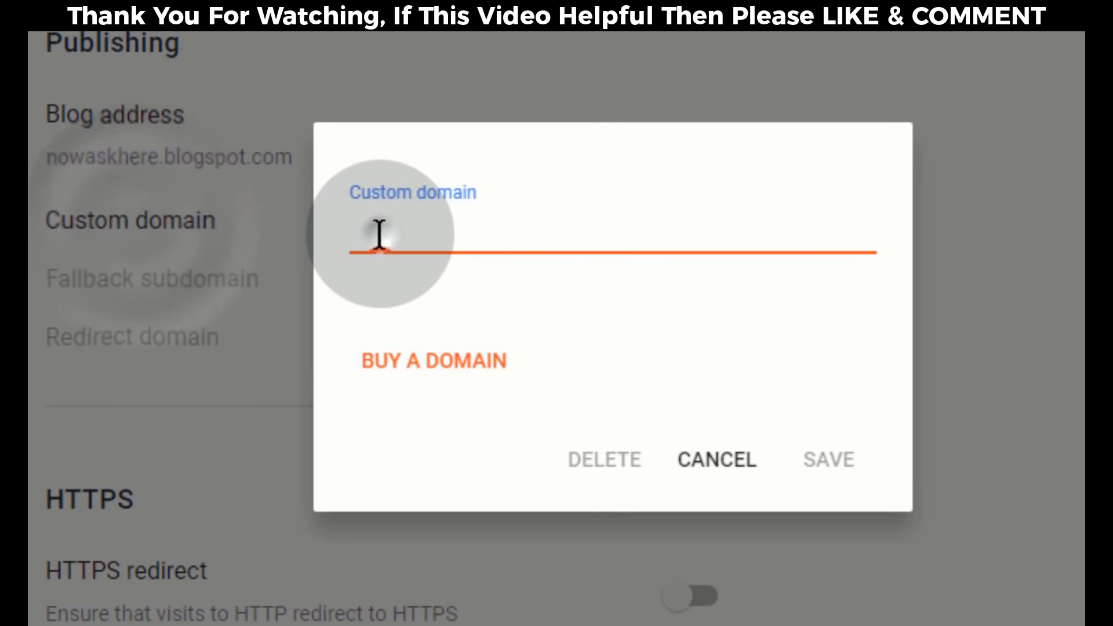
pyautogui.write('www.')
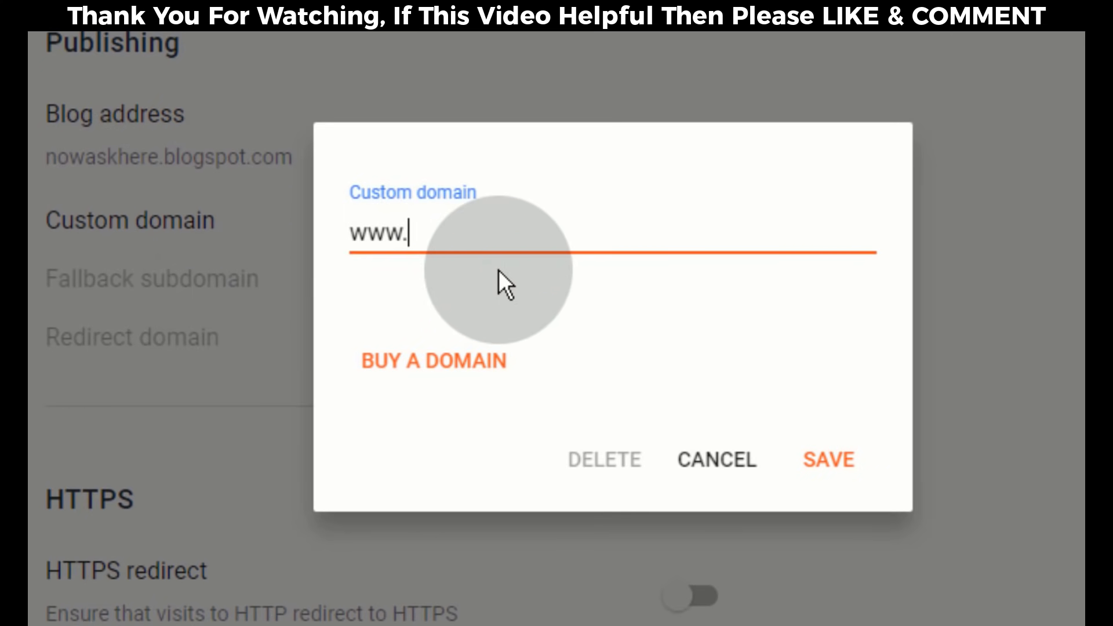
pyautogui.rightClick(410, 236)
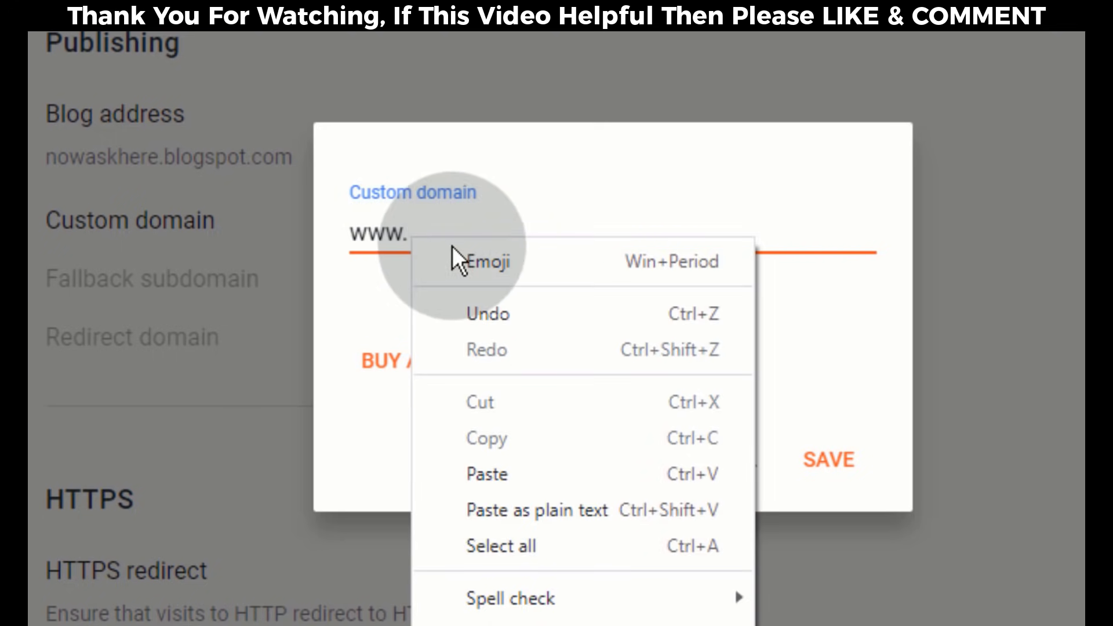
pyautogui.click(499, 468)
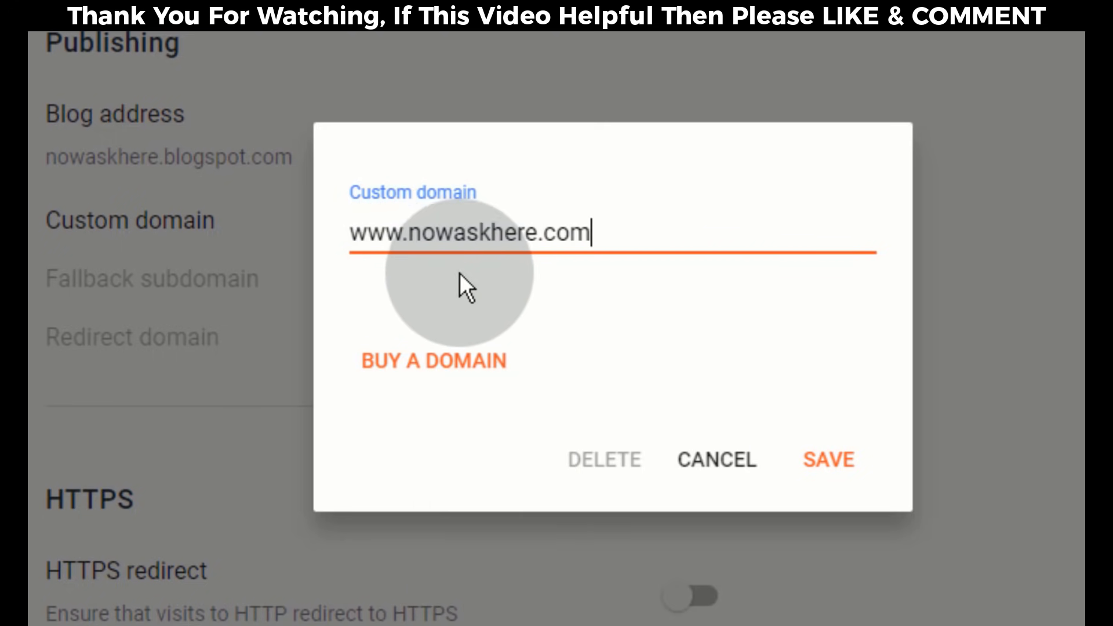
pyautogui.click(829, 461)
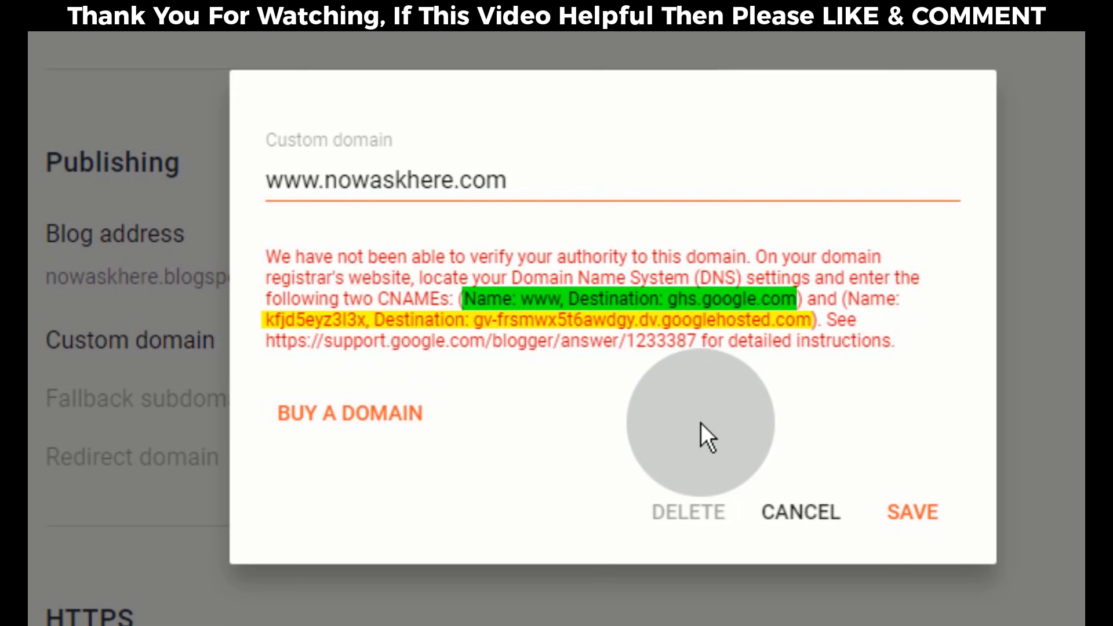
# Copy the 'www' host name from Blogger's CNAME instructions.
pyautogui.moveTo(558, 302); pyautogui.dragTo(534, 302)
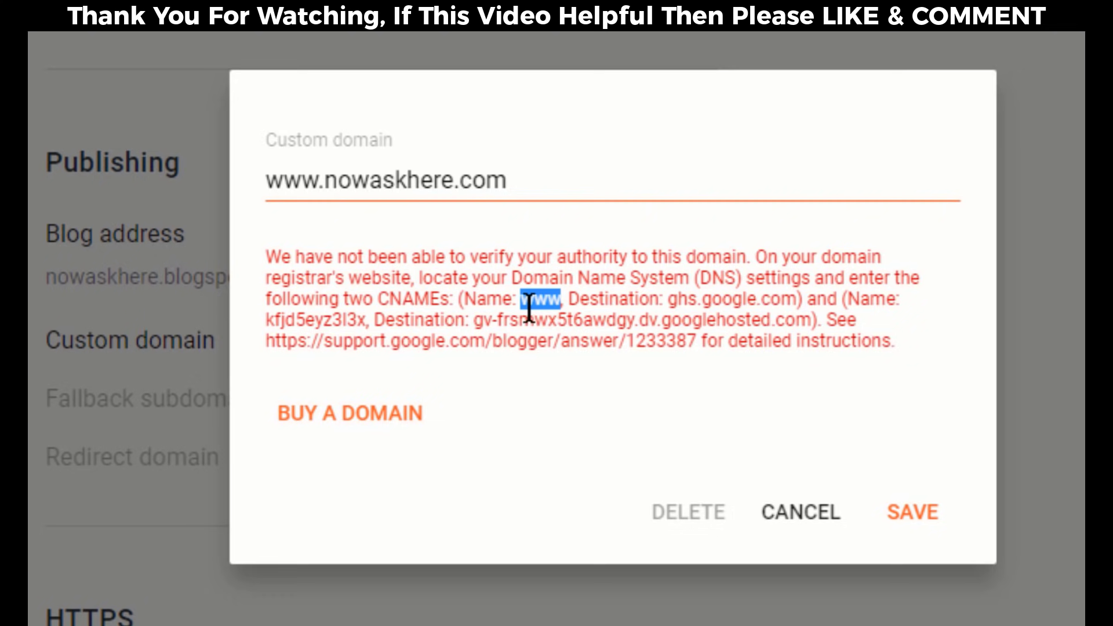
pyautogui.rightClick(537, 310)
pyautogui.click(565, 329)
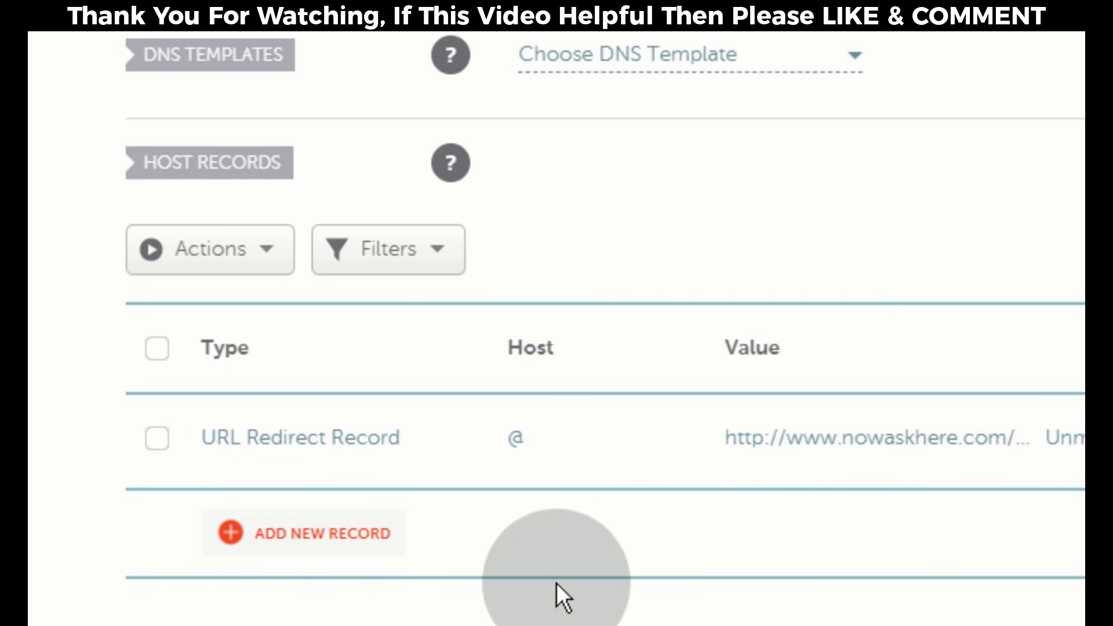
# Add a new CNAME record in Namecheap with www pasted as the host.
pyautogui.click(354, 545)
pyautogui.scroll(1, 377, 422)
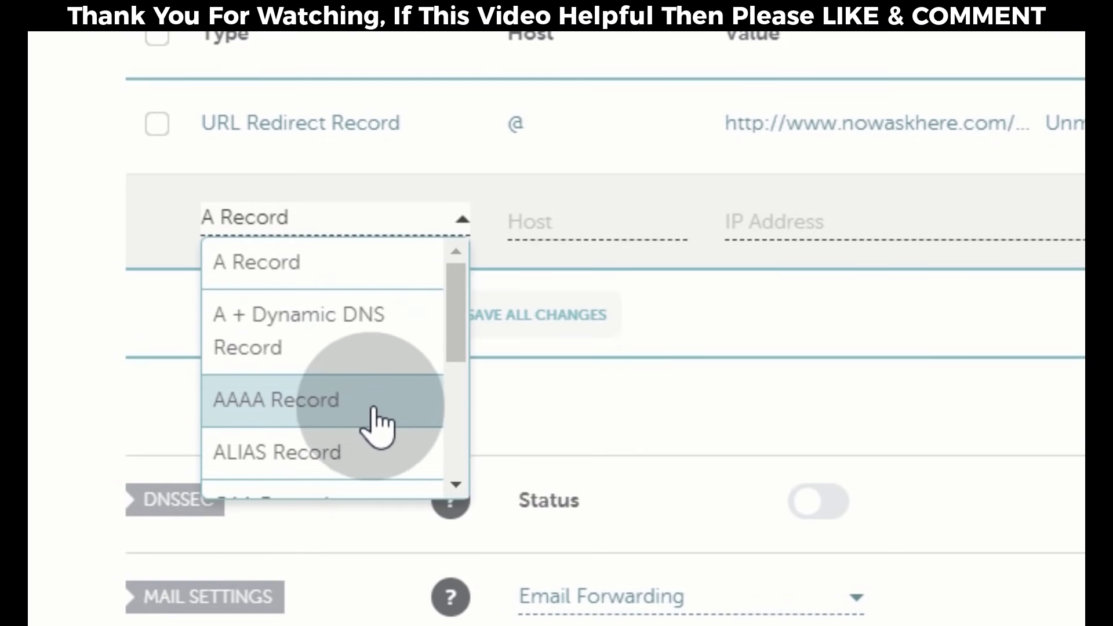
pyautogui.scroll(-3, 460, 505)
pyautogui.click(362, 407)
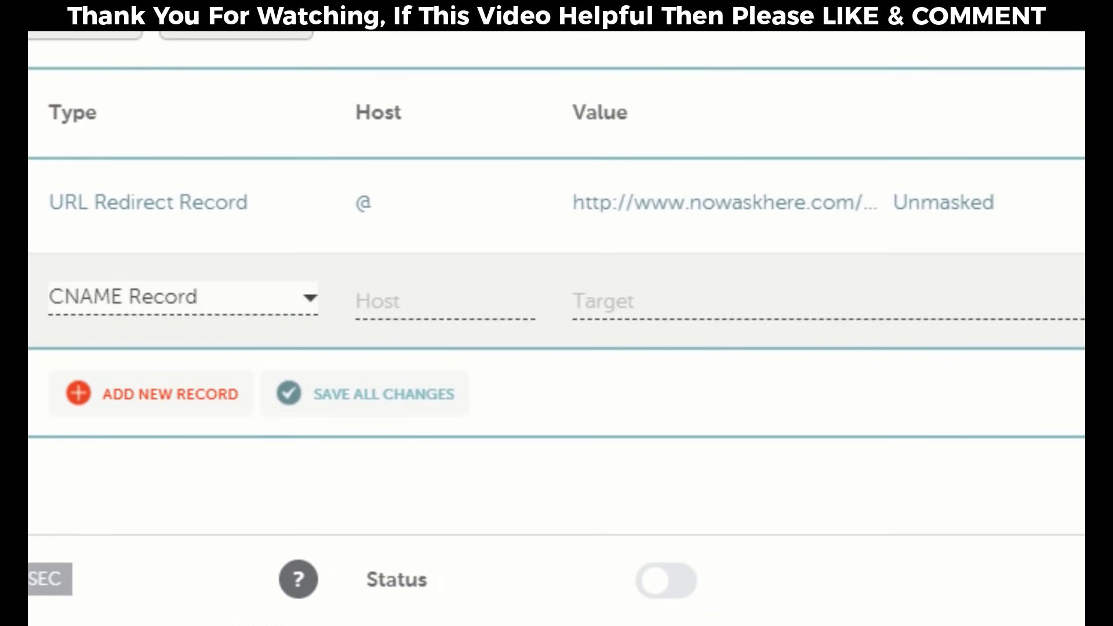
pyautogui.rightClick(364, 302)
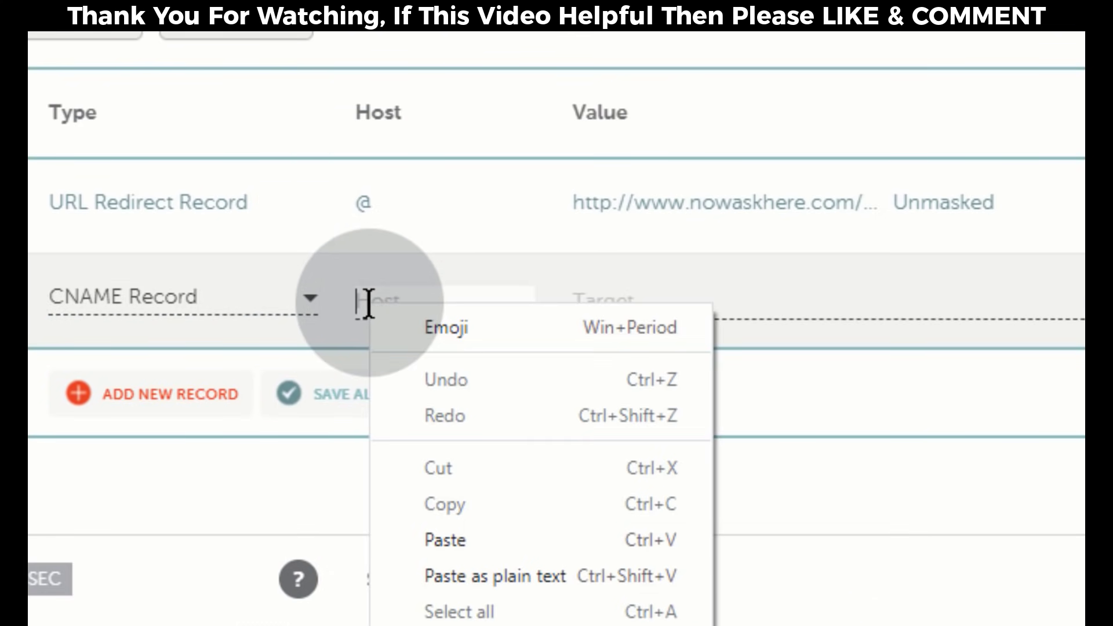
pyautogui.click(462, 540)
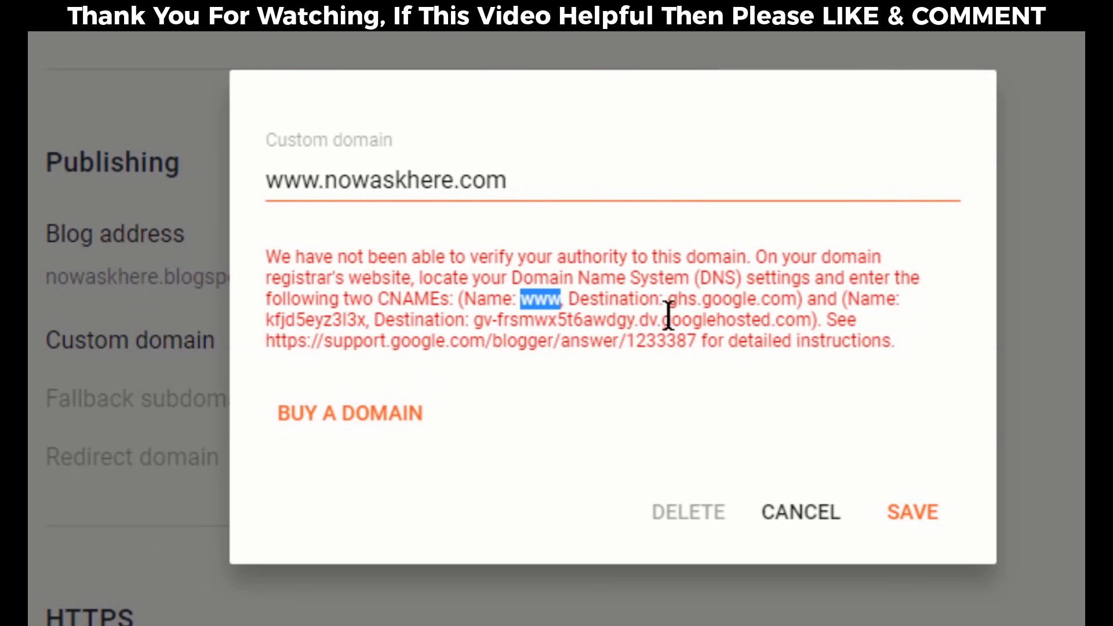
# Point the www record to ghs.google.com with a 5 min TTL and save it.
pyautogui.moveTo(668, 300); pyautogui.dragTo(792, 297)
pyautogui.rightClick(783, 306)
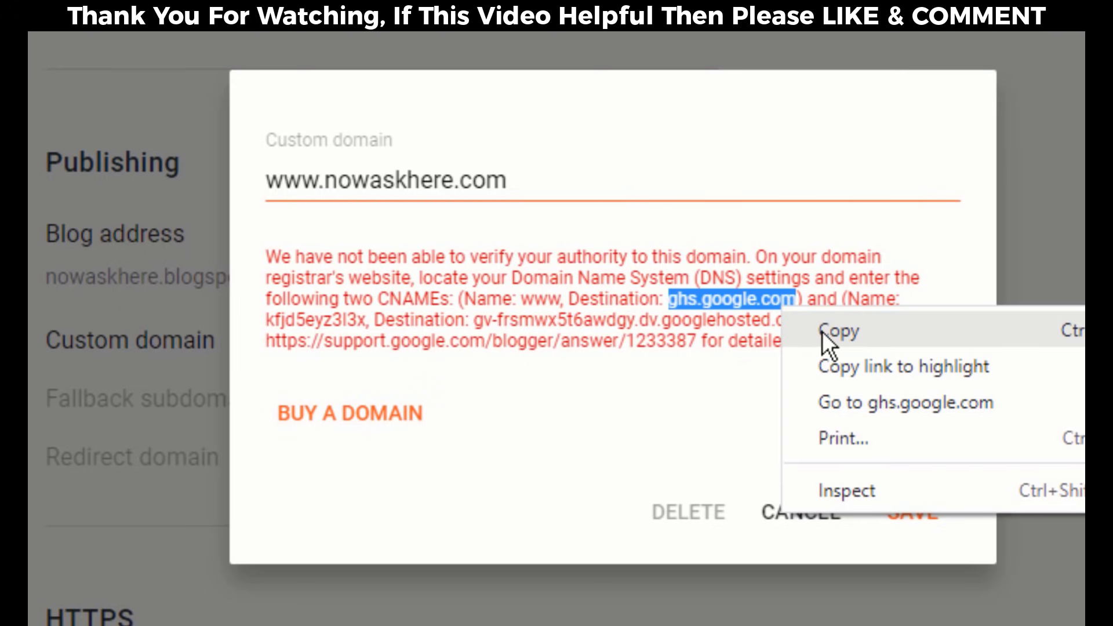
pyautogui.click(822, 332)
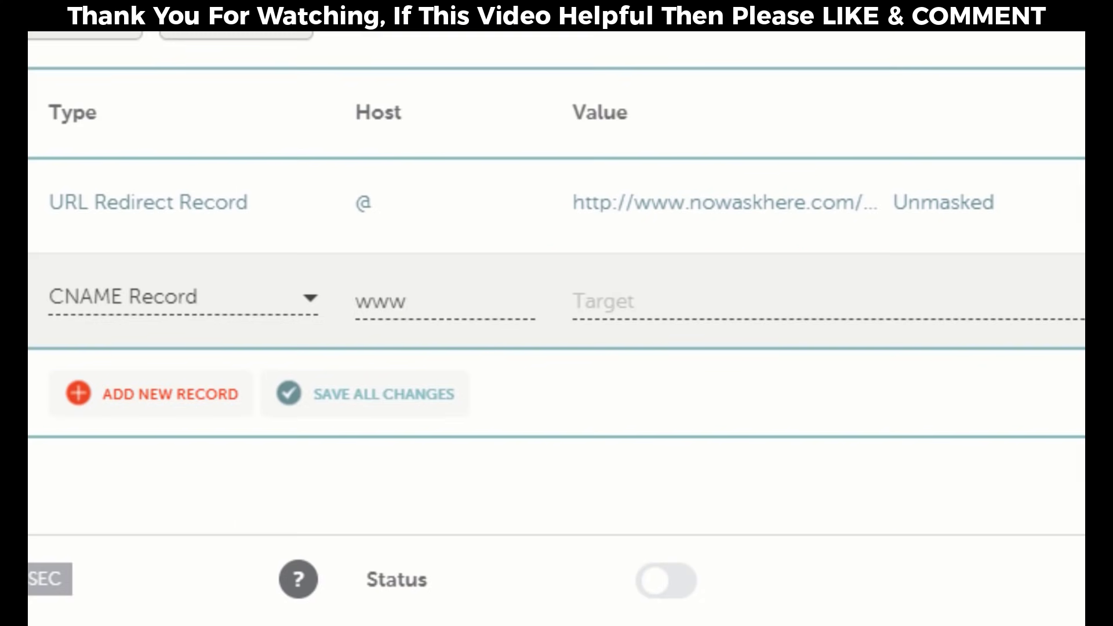
pyautogui.click(441, 303)
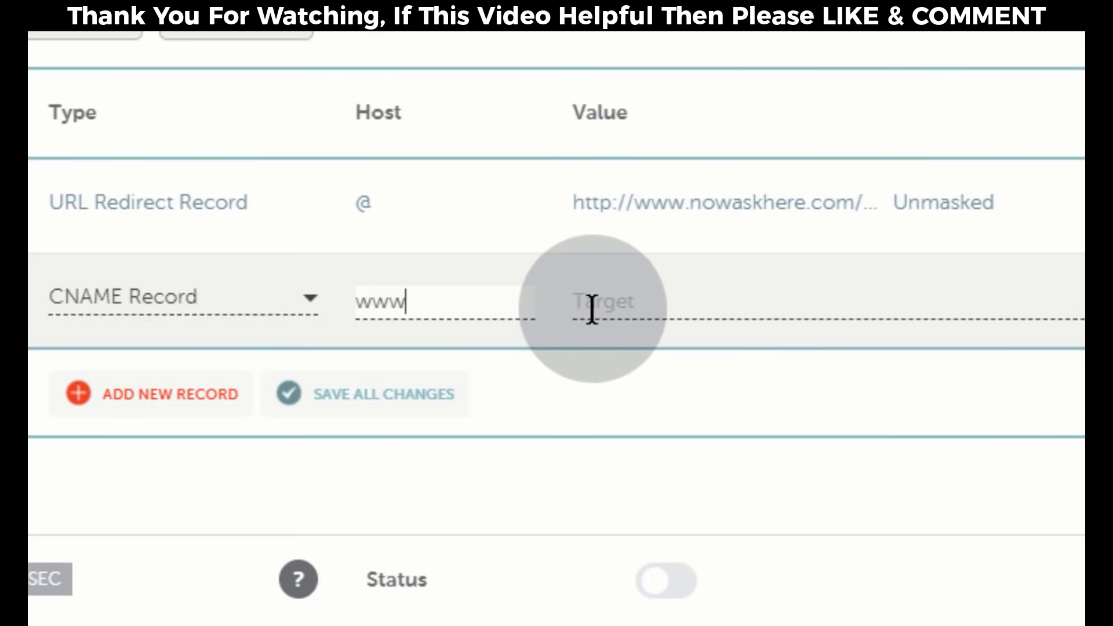
pyautogui.rightClick(593, 302)
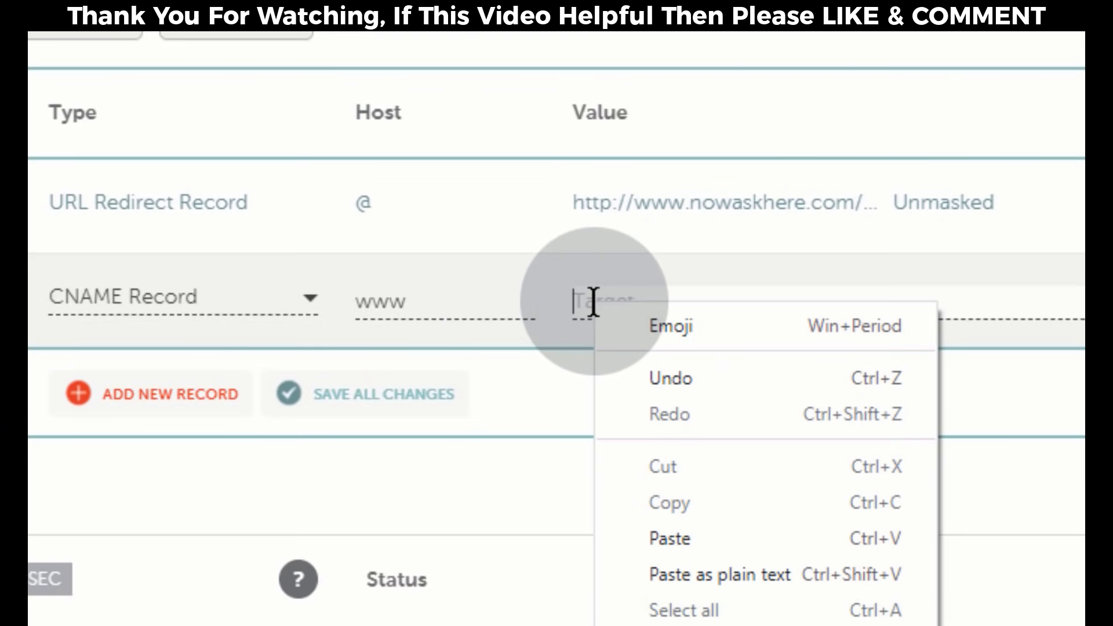
pyautogui.click(703, 543)
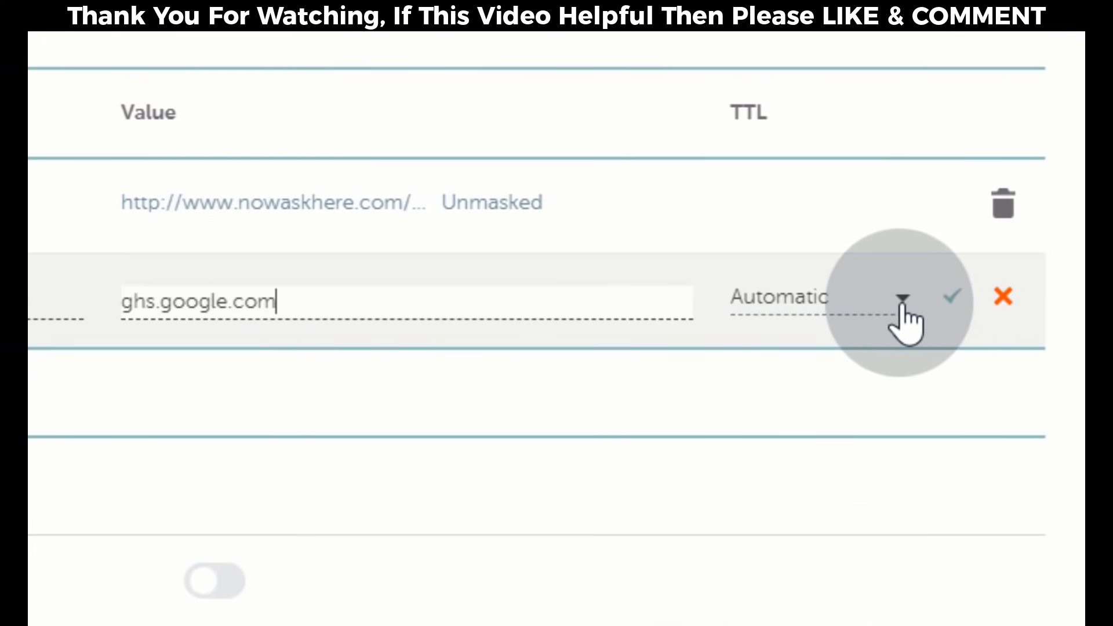
pyautogui.click(902, 298)
pyautogui.click(828, 548)
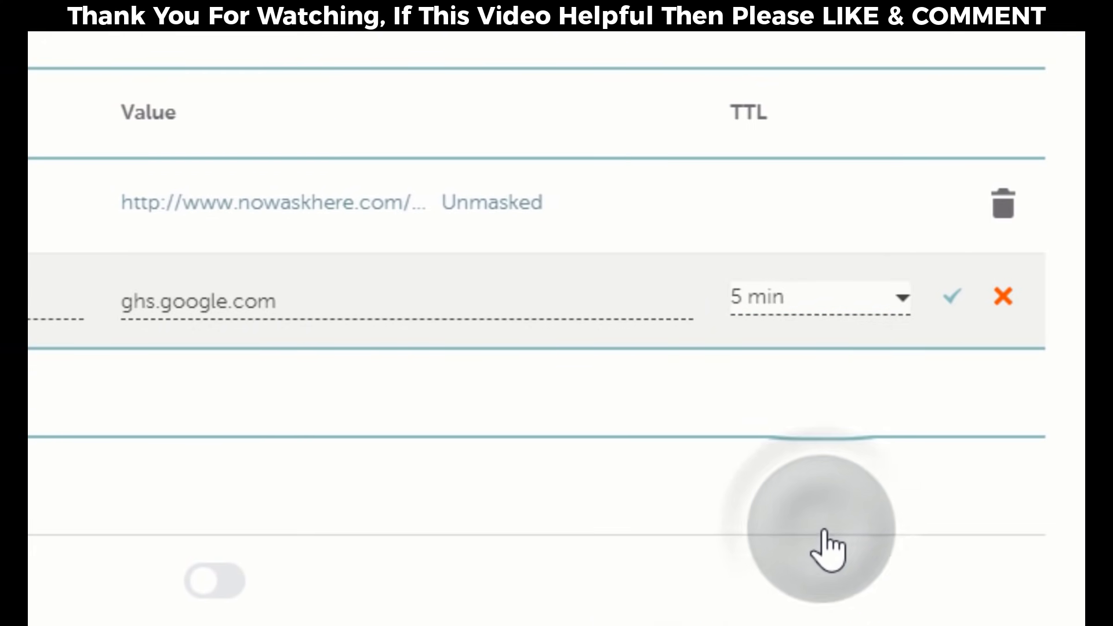
pyautogui.click(953, 306)
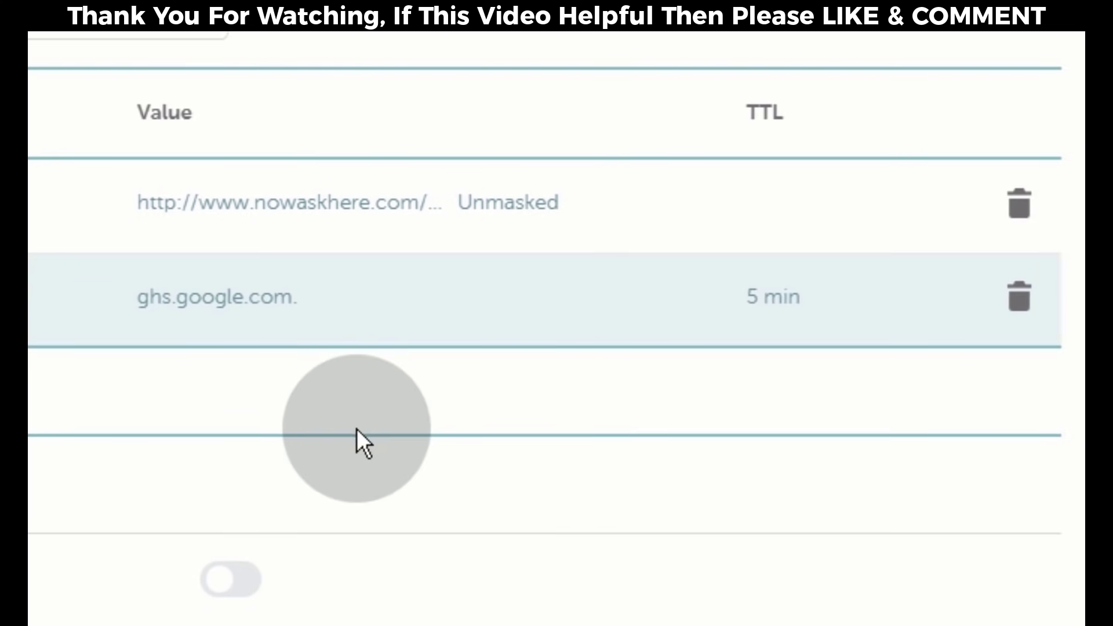
# Add a second CNAME record with host kfjd5eyz3l3x copied from Blogger.
pyautogui.click(231, 406)
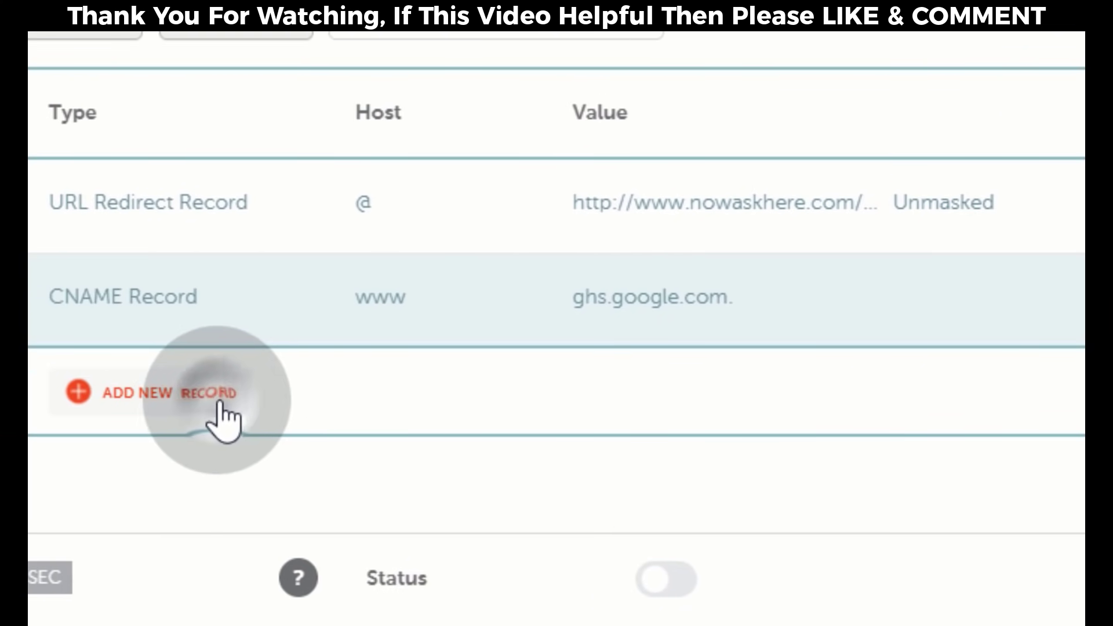
pyautogui.scroll(-5, 217, 414)
pyautogui.scroll(5, 215, 414)
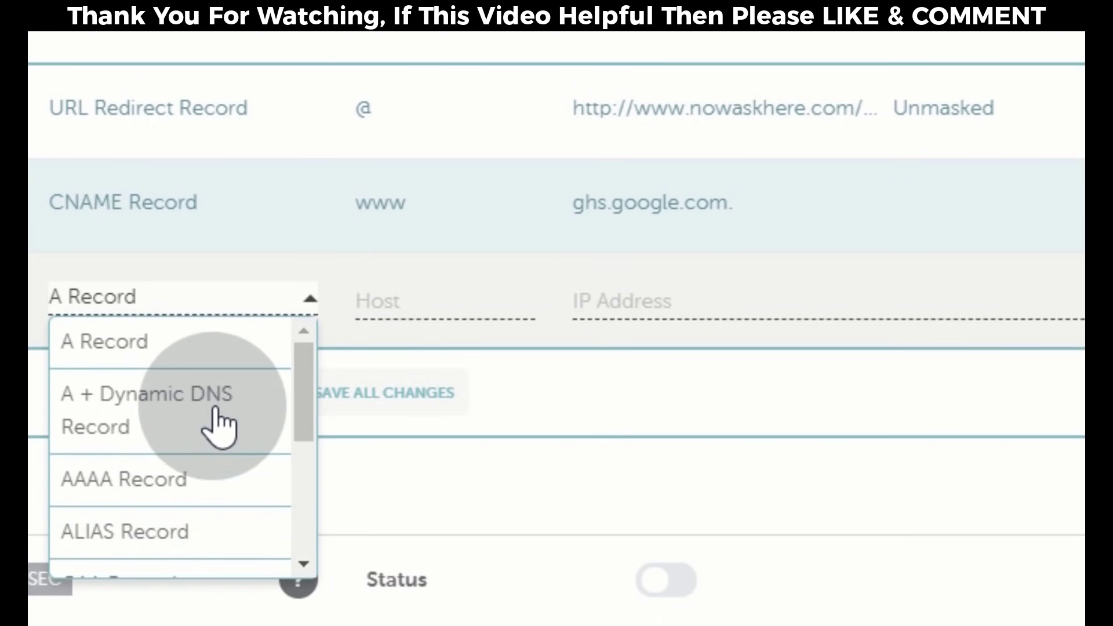
pyautogui.click(304, 563)
pyautogui.click(303, 564)
pyautogui.click(190, 461)
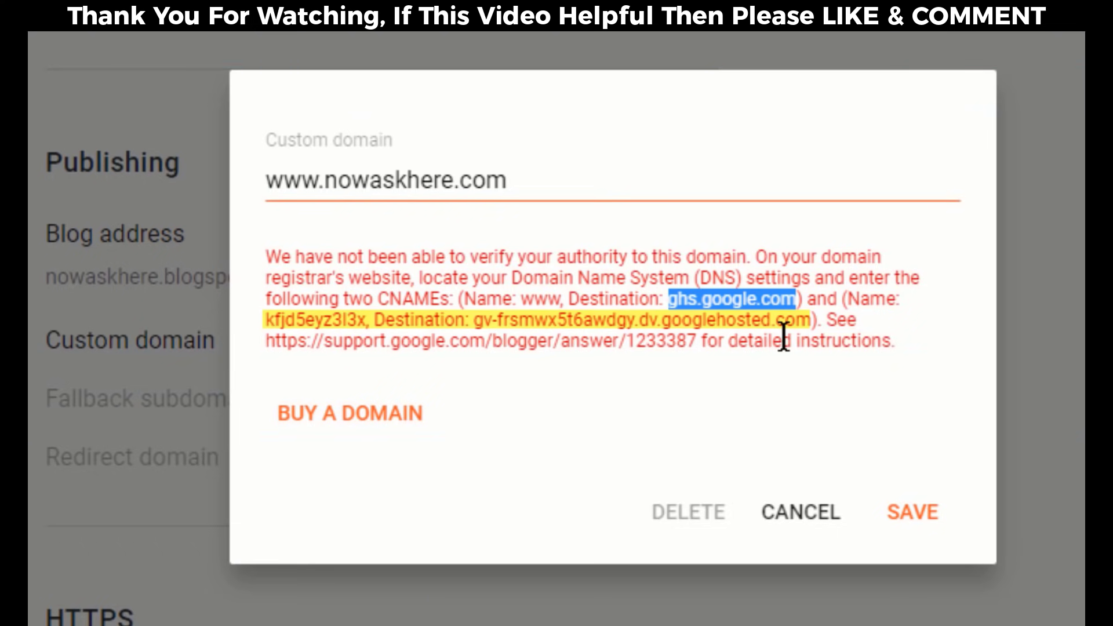
pyautogui.click(865, 293)
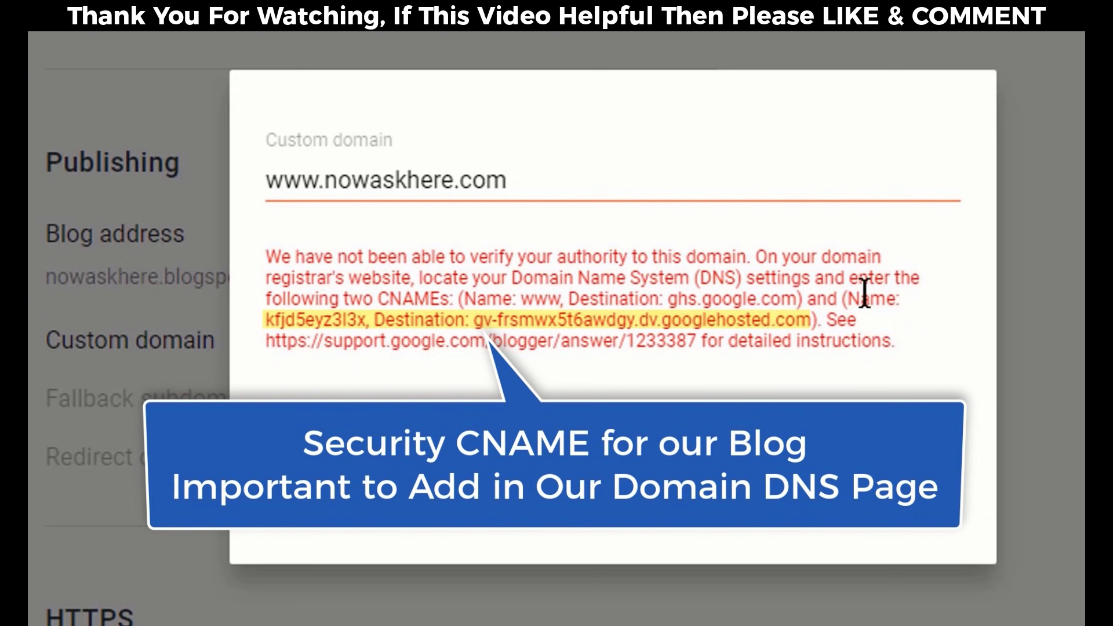
pyautogui.moveTo(266, 319); pyautogui.dragTo(307, 322)
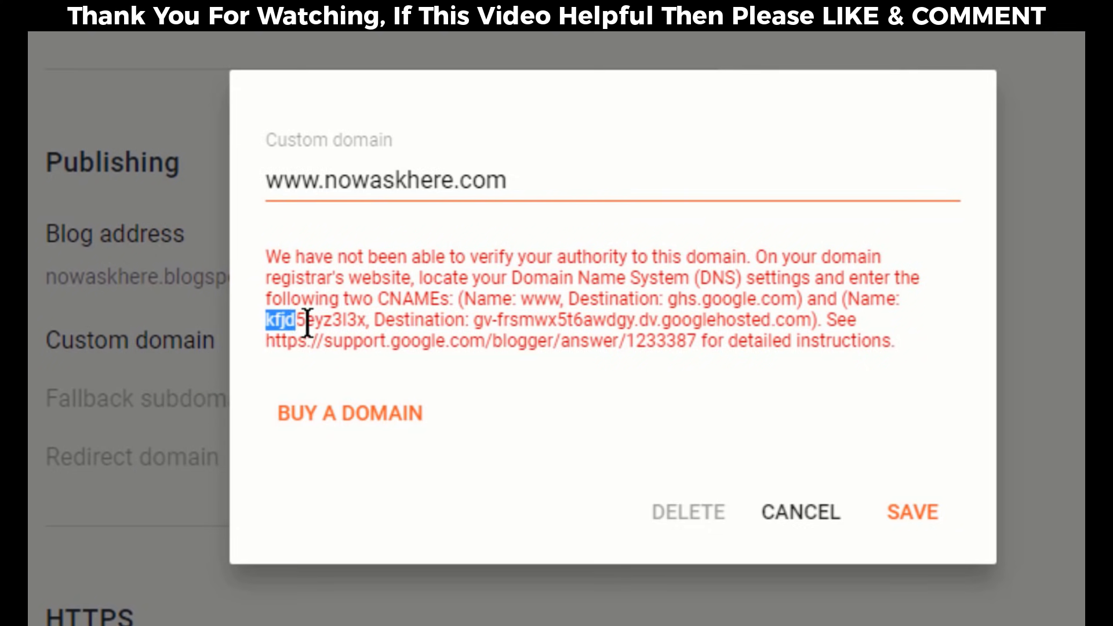
pyautogui.rightClick(342, 323)
pyautogui.click(371, 347)
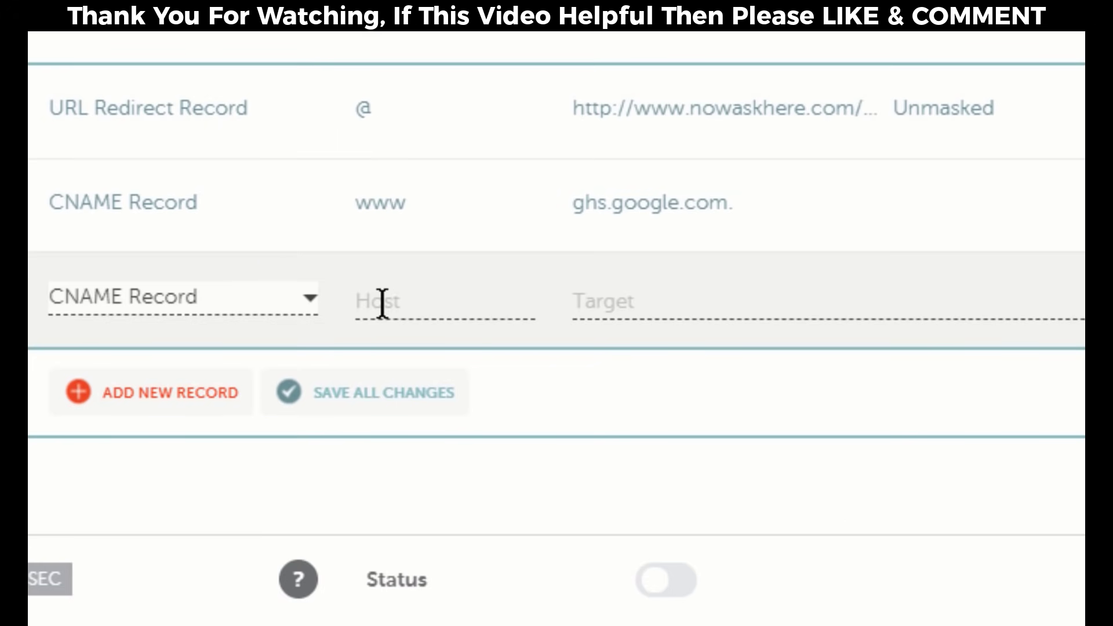
pyautogui.rightClick(369, 293)
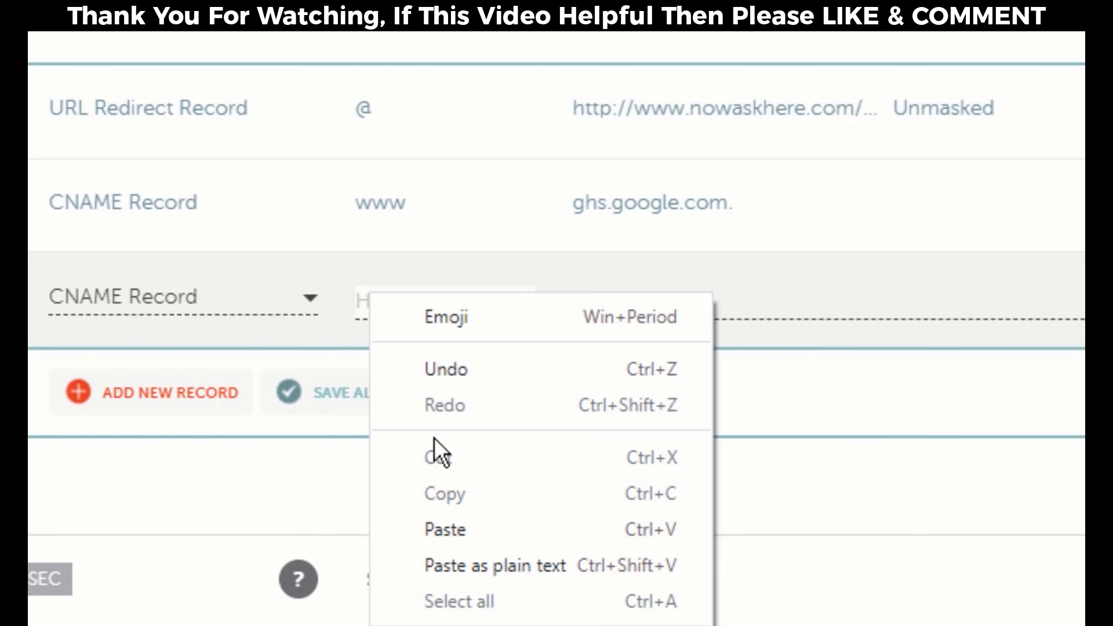
pyautogui.click(464, 530)
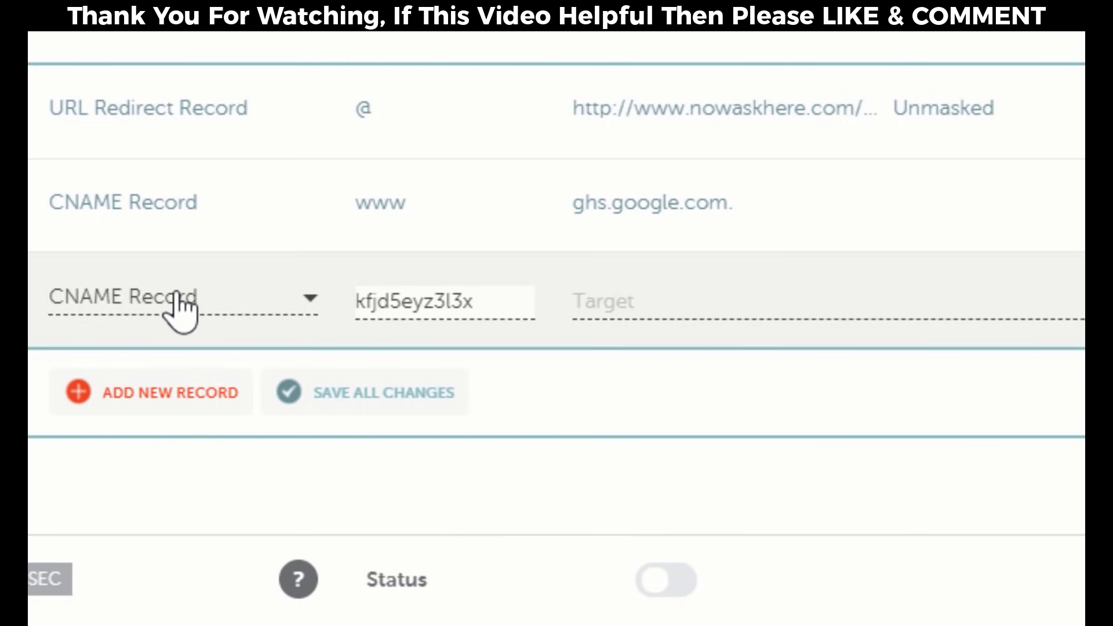
# Target it to gv-frsmwx5t6awdgy.dv.googlehosted.com with a 5 min TTL and save.
pyautogui.hotkey('alt', 'Tab')
pyautogui.moveTo(473, 320); pyautogui.dragTo(729, 325)
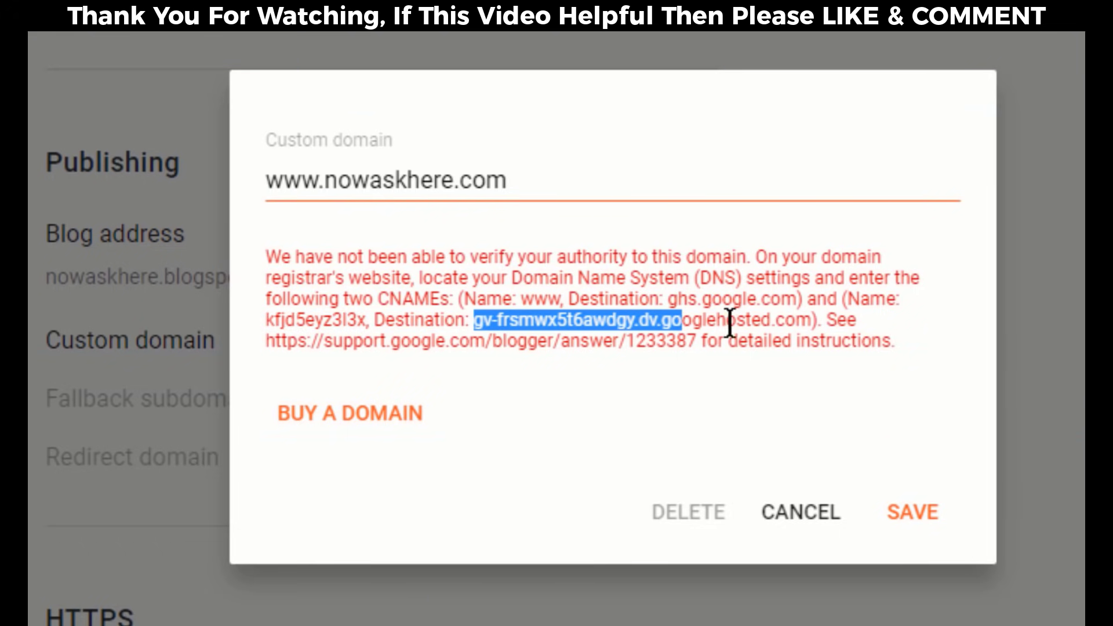
pyautogui.rightClick(767, 321)
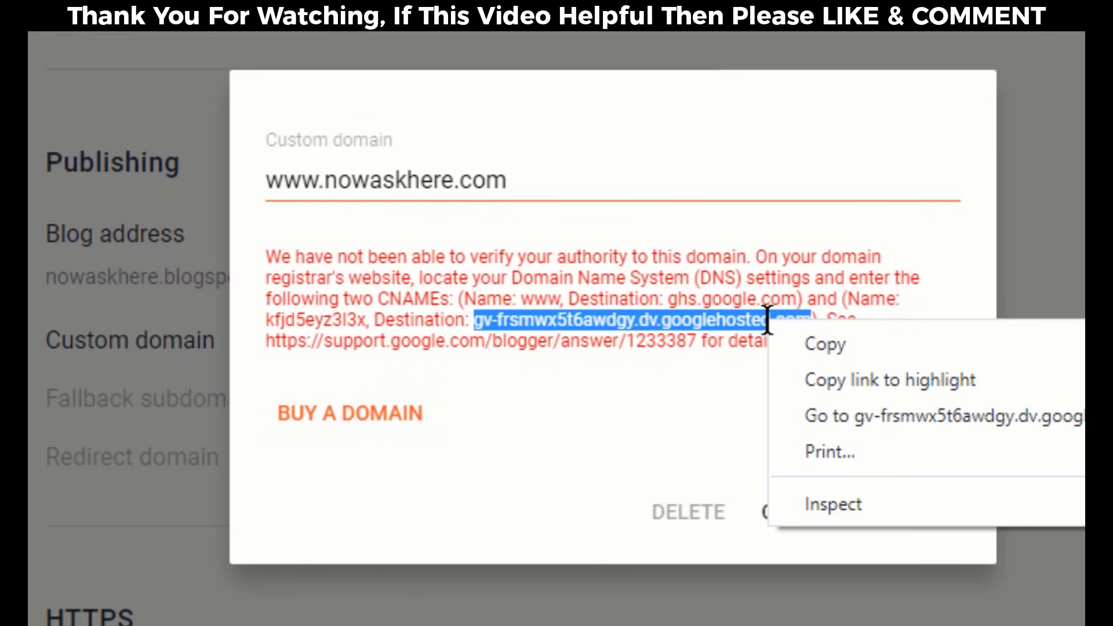
pyautogui.click(803, 343)
pyautogui.hotkey('alt', 'Tab')
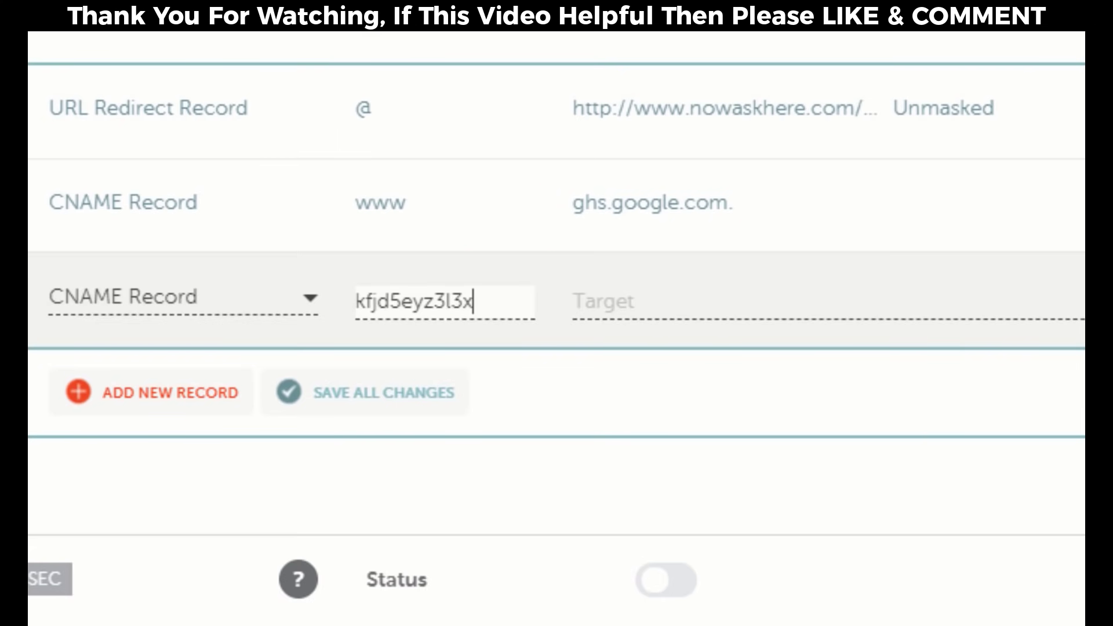
pyautogui.click(592, 306)
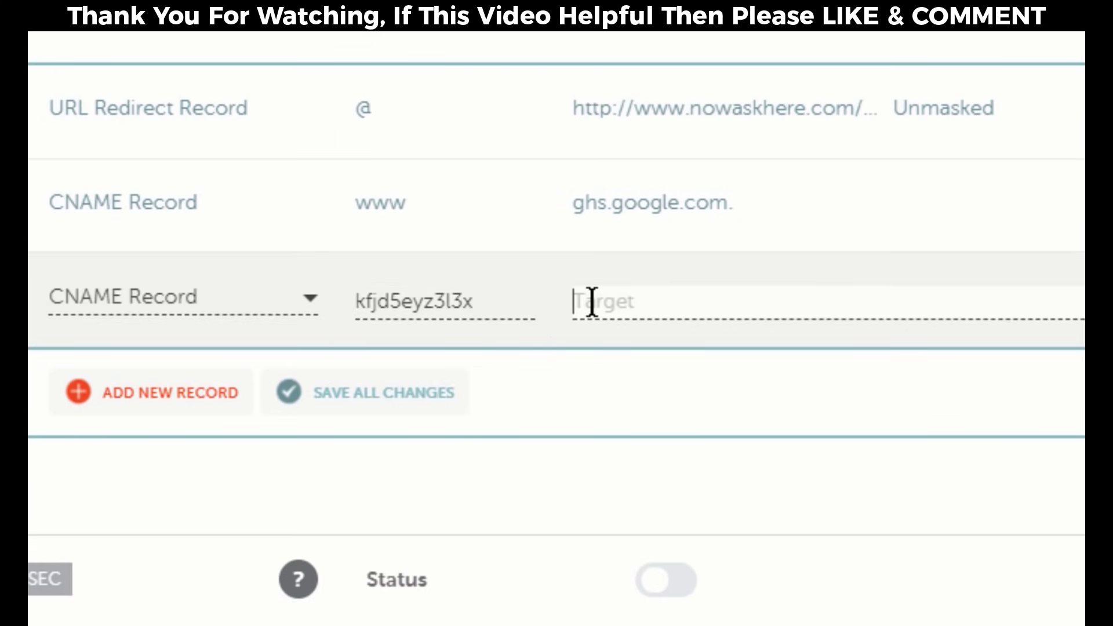
pyautogui.rightClick(592, 302)
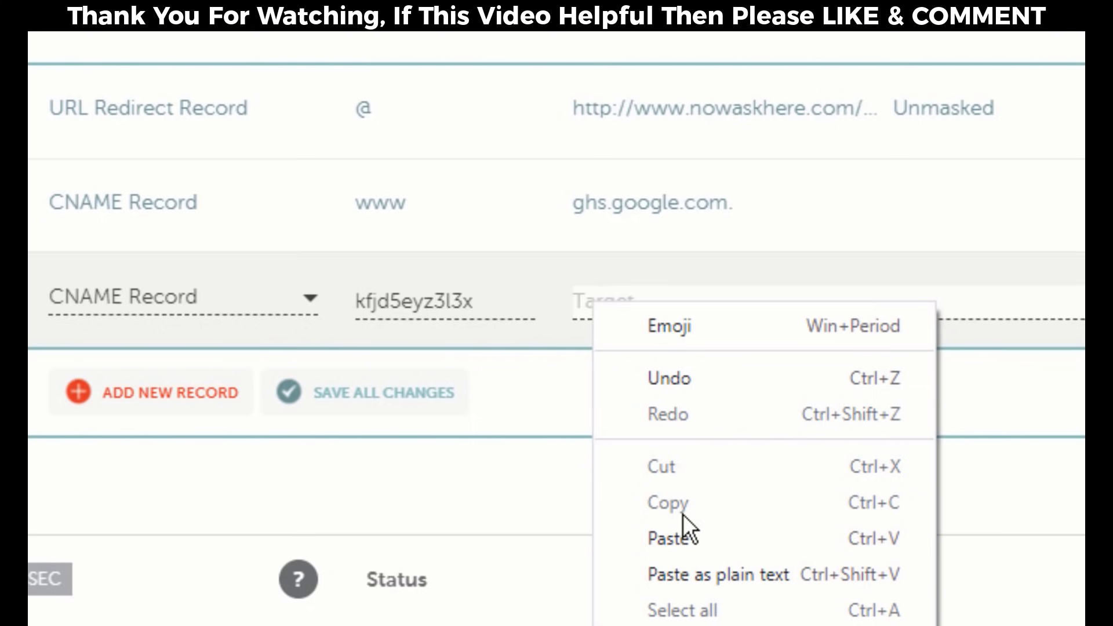
pyautogui.click(672, 538)
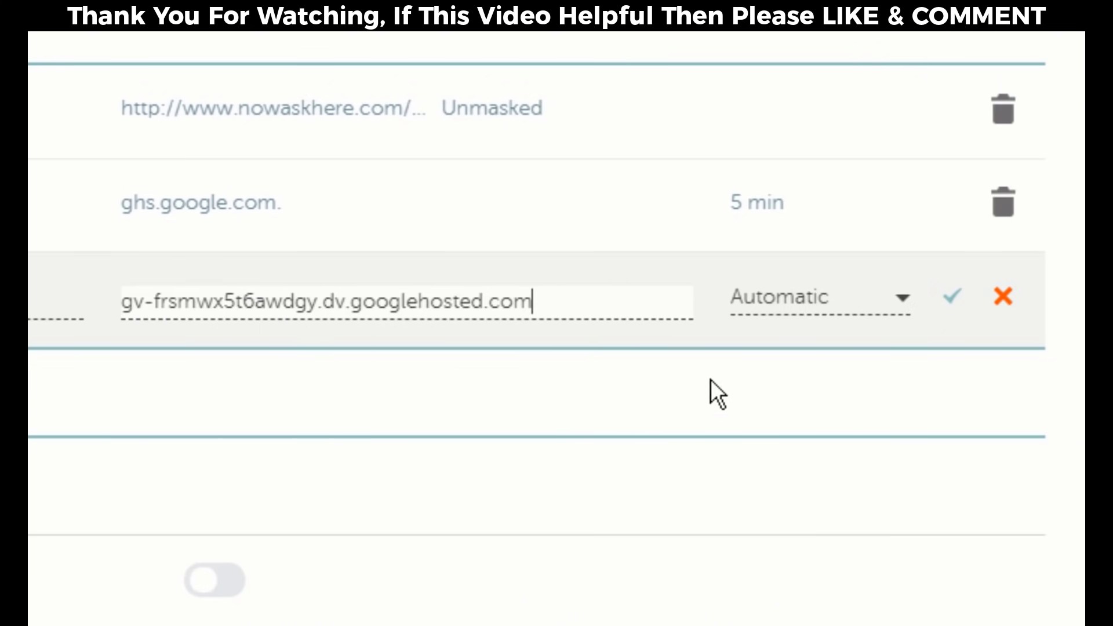
pyautogui.click(823, 313)
pyautogui.click(800, 563)
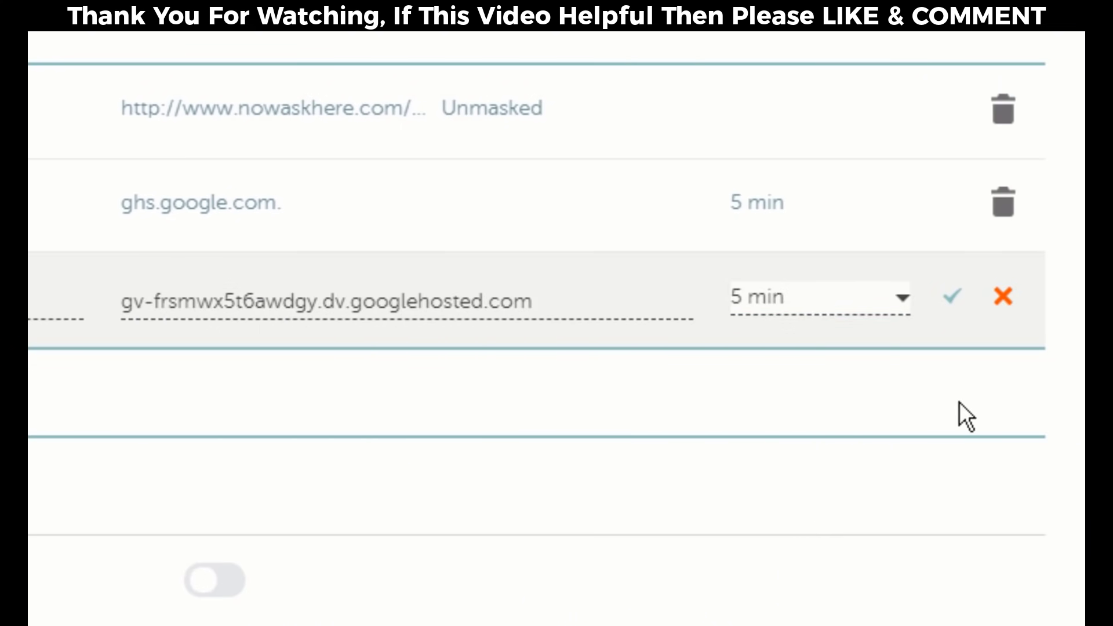
pyautogui.click(946, 307)
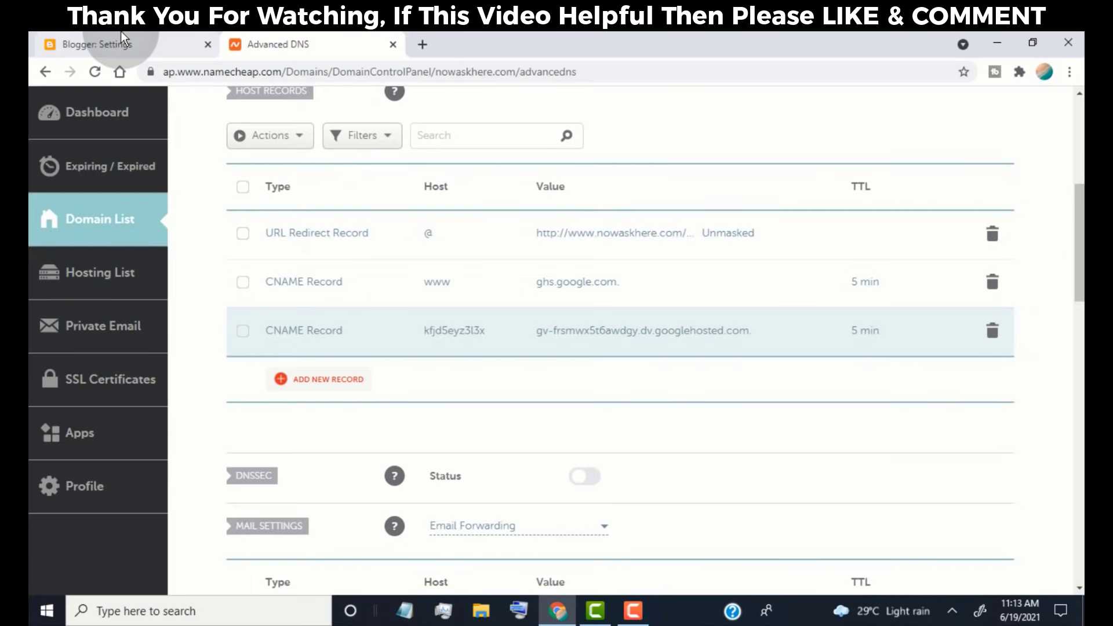
# Back in Blogger, select the support.google.com help link from the domain verification message.
pyautogui.click(120, 36)
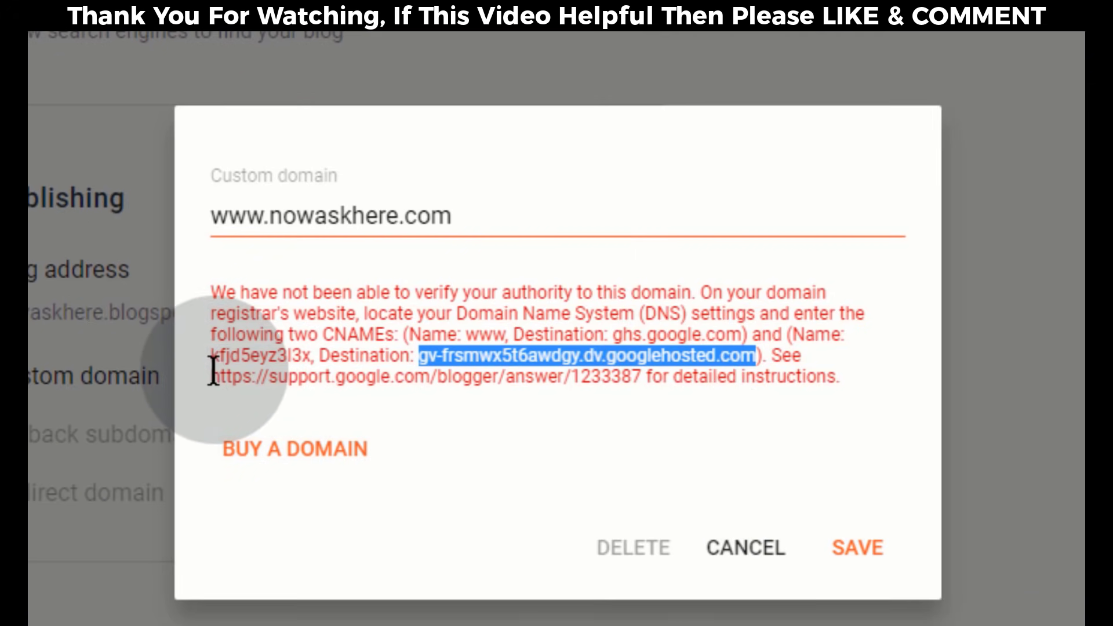
pyautogui.moveTo(214, 376); pyautogui.dragTo(639, 383)
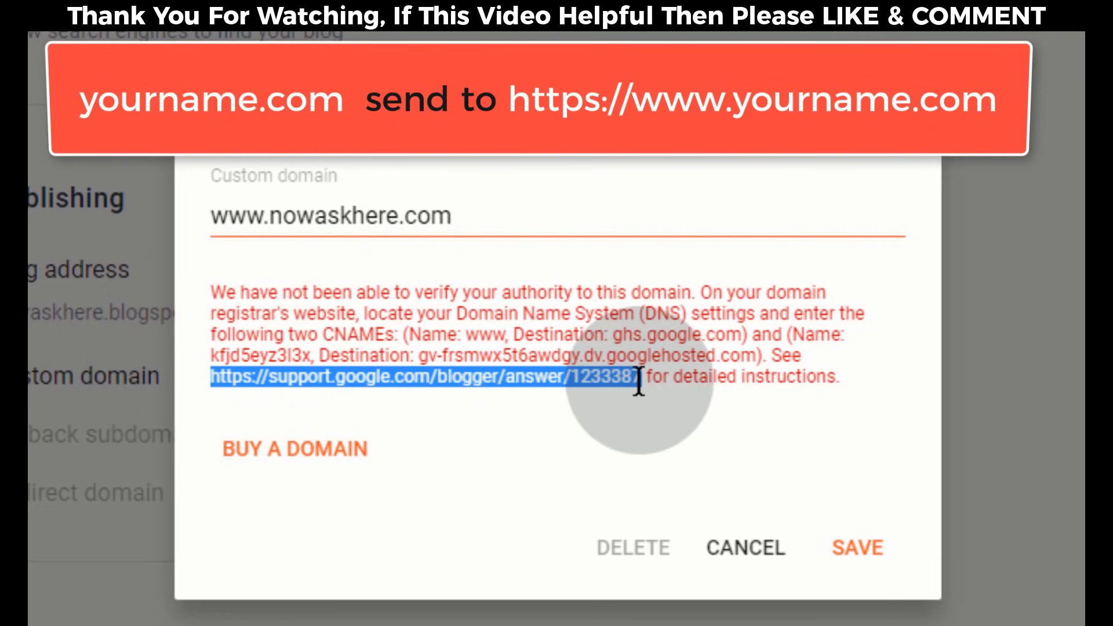
pyautogui.rightClick(625, 380)
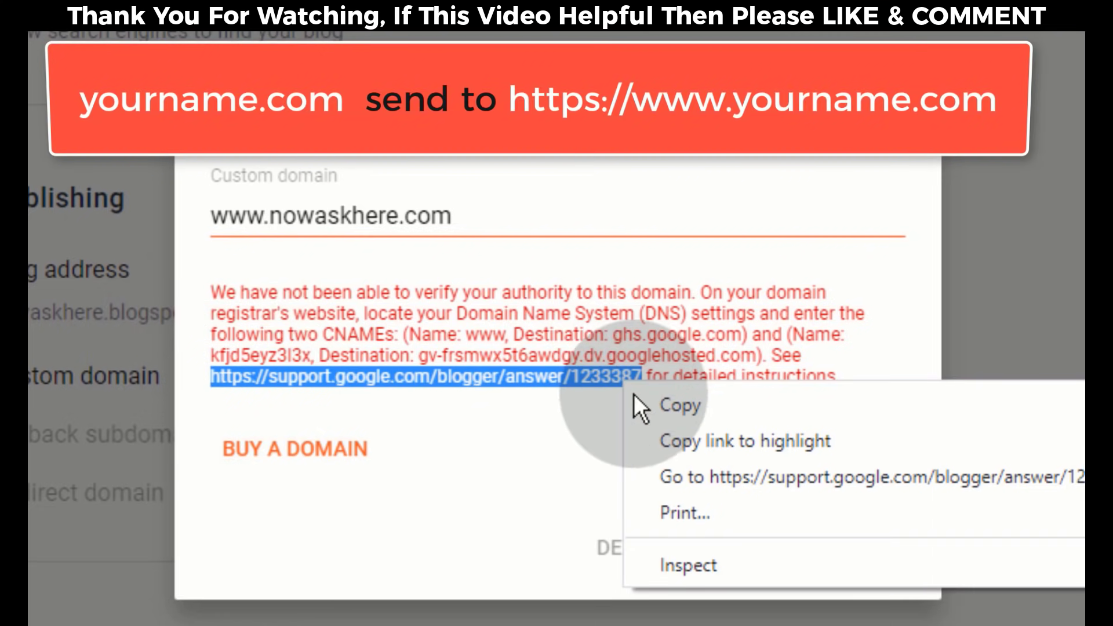
# Open the Blogger Help article and copy the first Google A-record IP, 216.239.32.21.
pyautogui.click(702, 480)
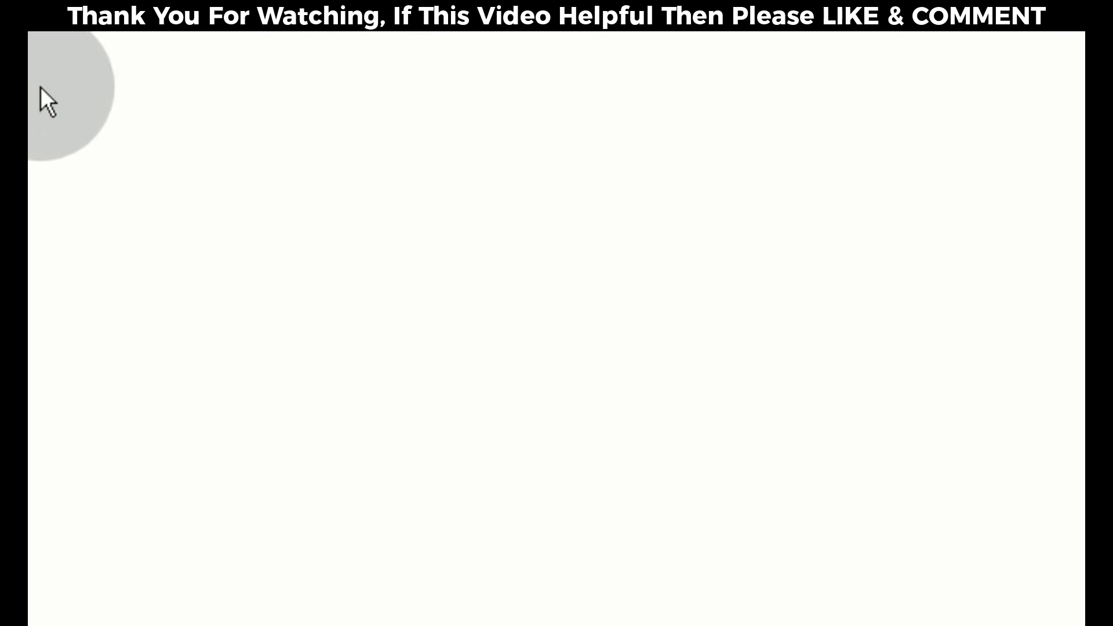
pyautogui.scroll(-3, 489, 275)
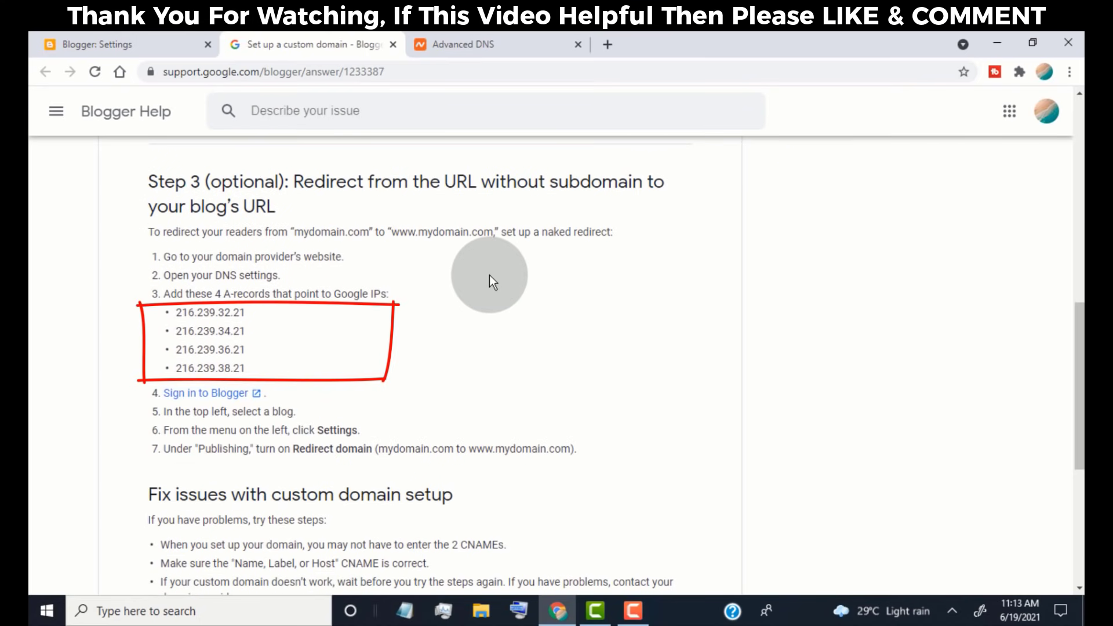
pyautogui.moveTo(241, 309); pyautogui.dragTo(228, 309)
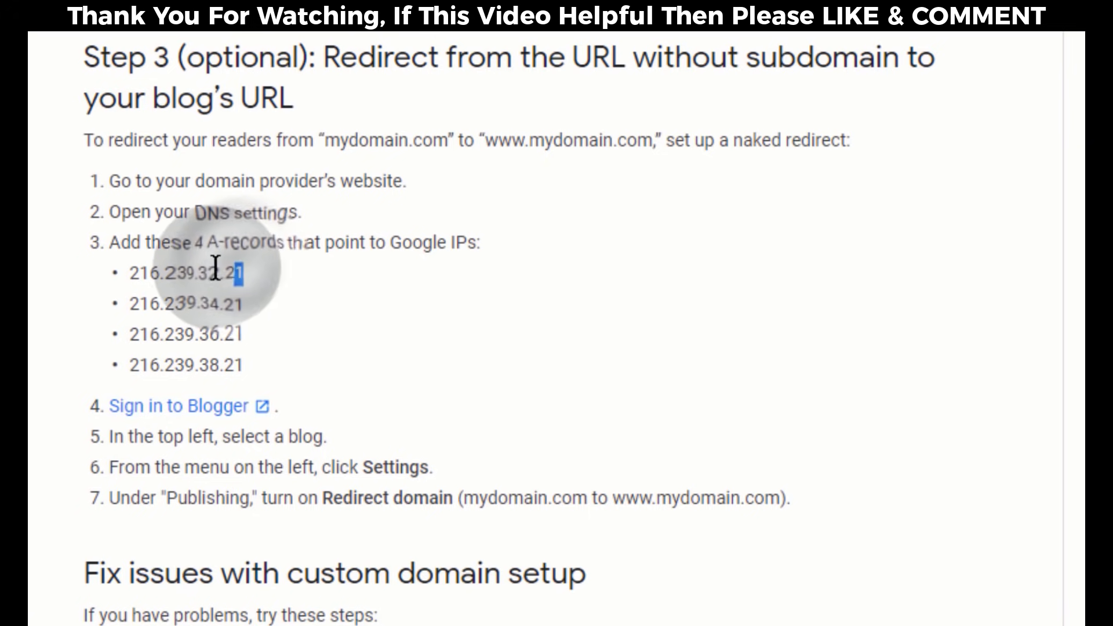
pyautogui.moveTo(216, 268); pyautogui.dragTo(141, 274)
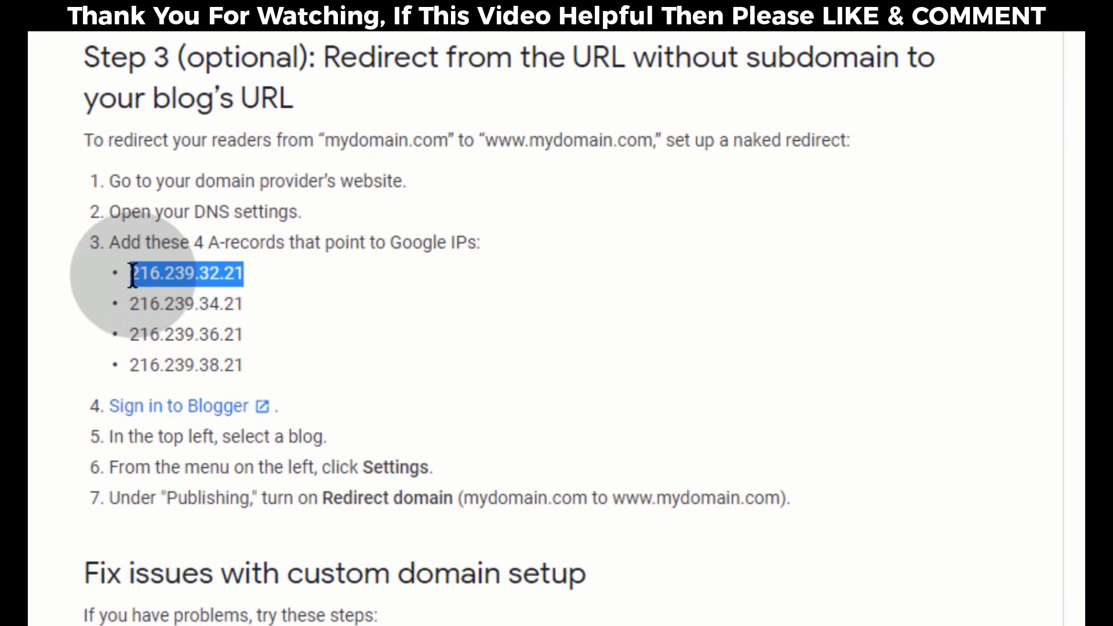
pyautogui.rightClick(181, 274)
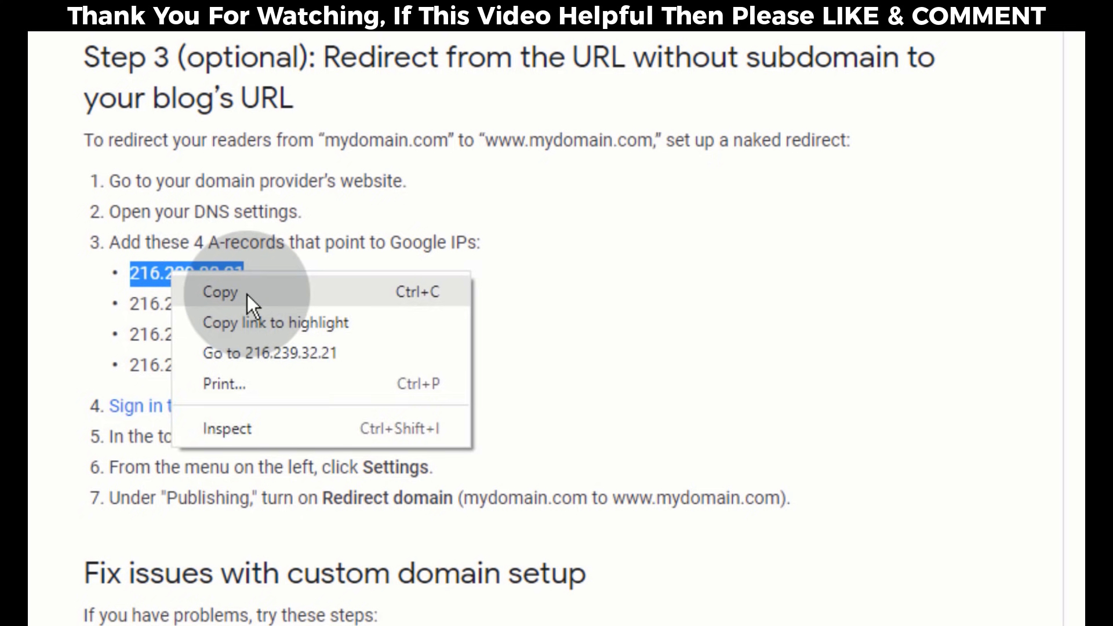
pyautogui.click(247, 295)
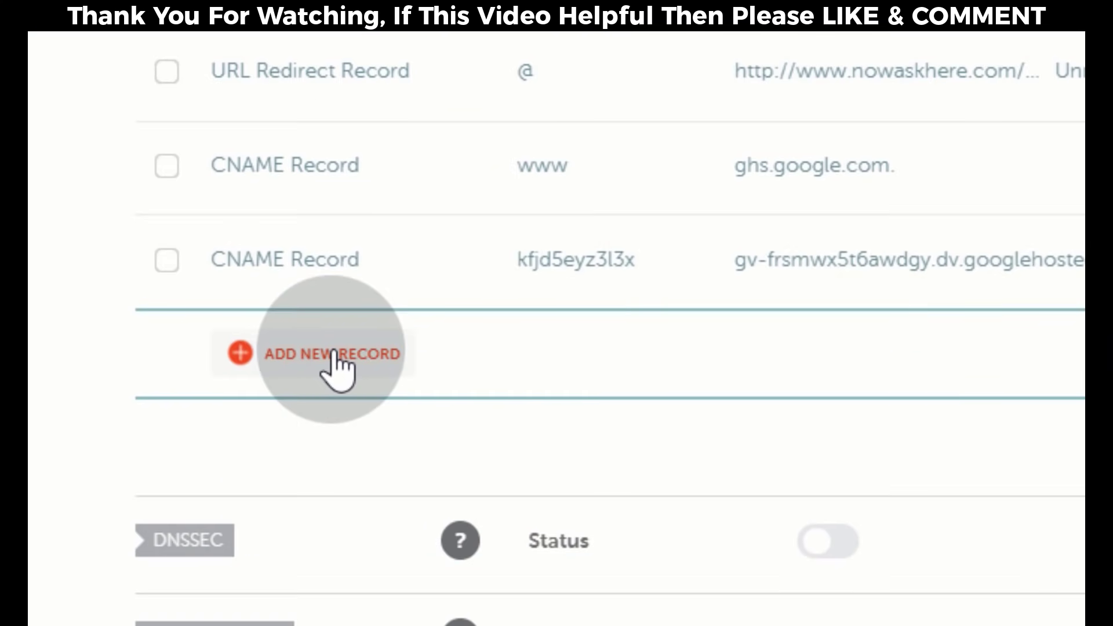
# Add and save a new A Record: host @, IP 216.239.32.21, TTL 5 min.
pyautogui.click(327, 380)
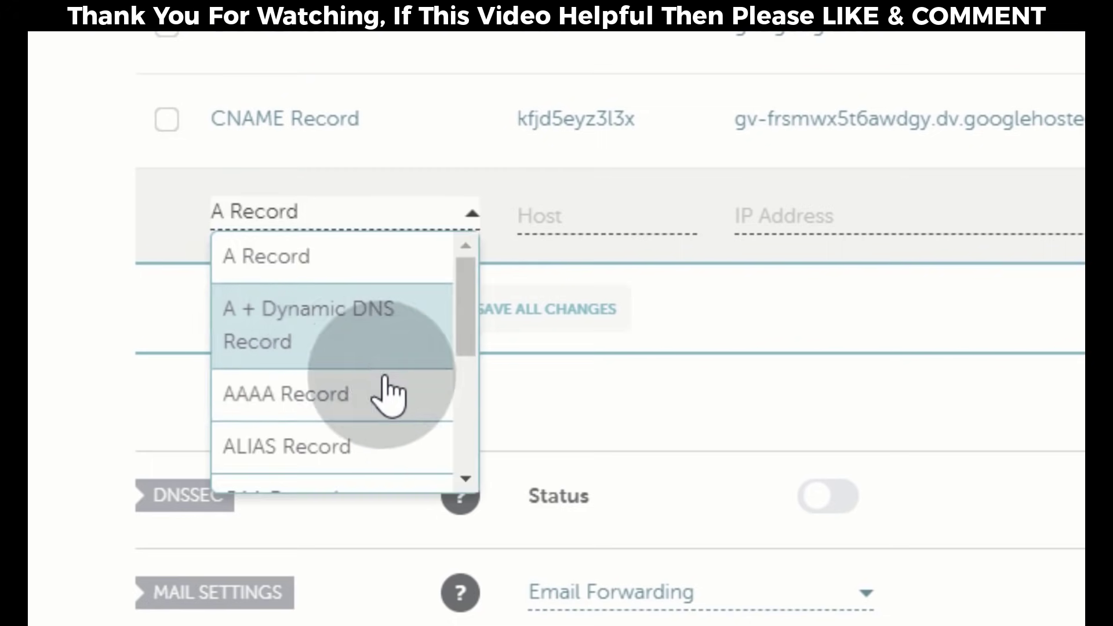
pyautogui.click(313, 278)
pyautogui.click(574, 210)
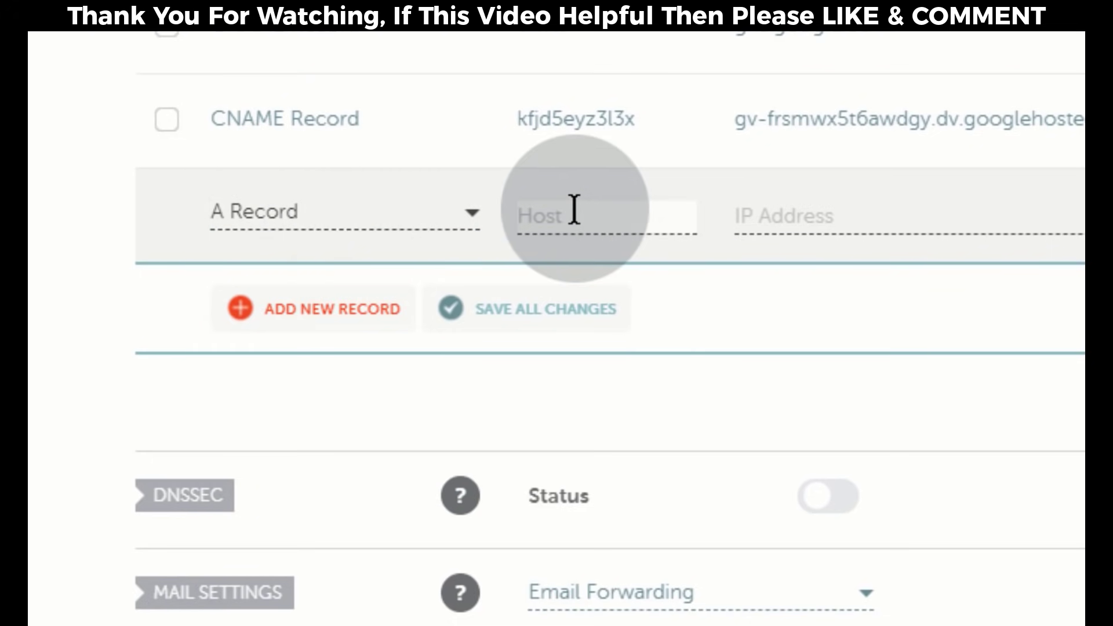
pyautogui.click(777, 207)
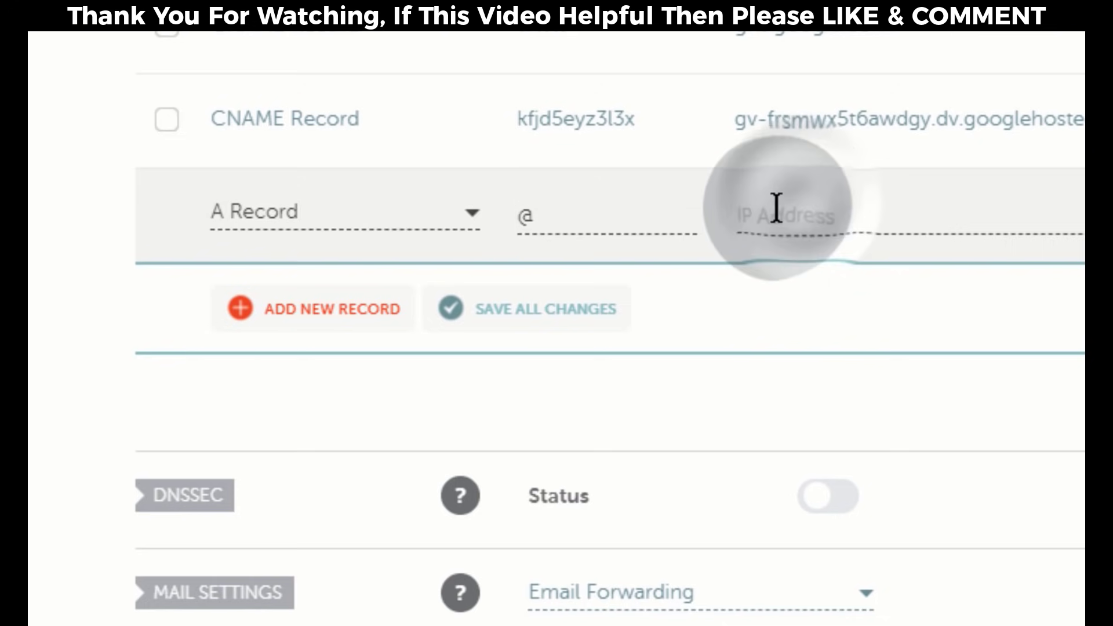
pyautogui.write('216.239.32.21')
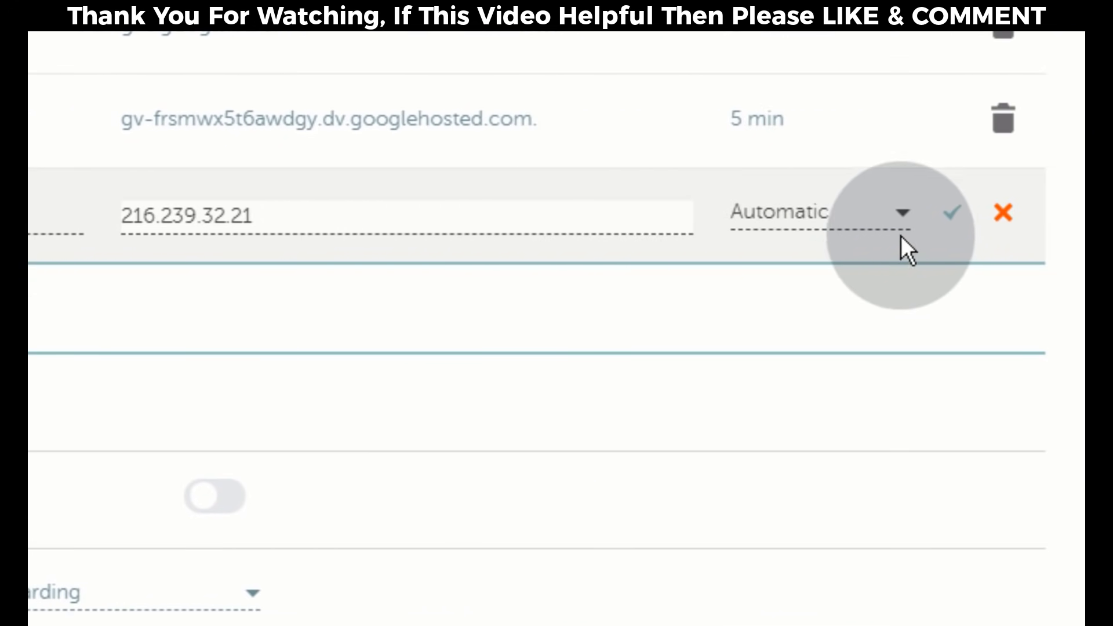
pyautogui.click(880, 237)
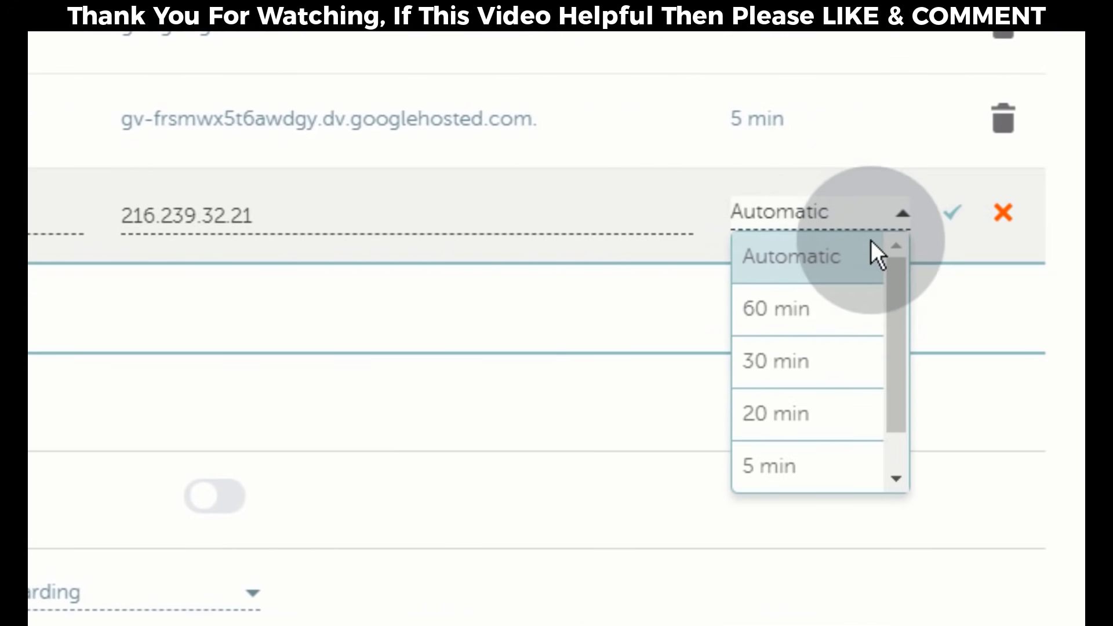
pyautogui.click(778, 466)
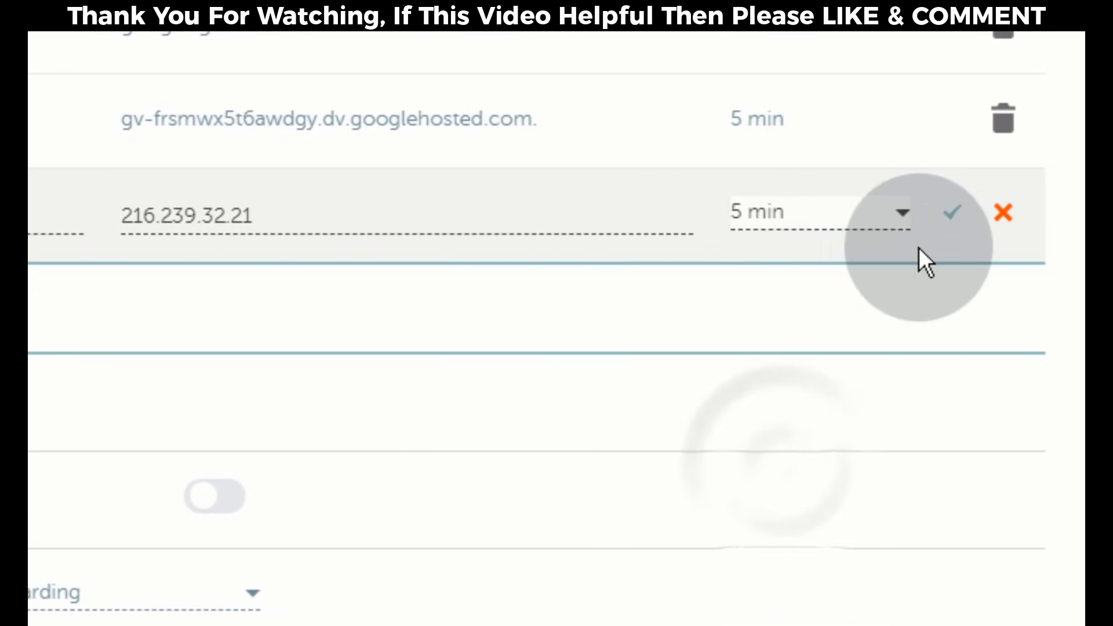
pyautogui.click(951, 210)
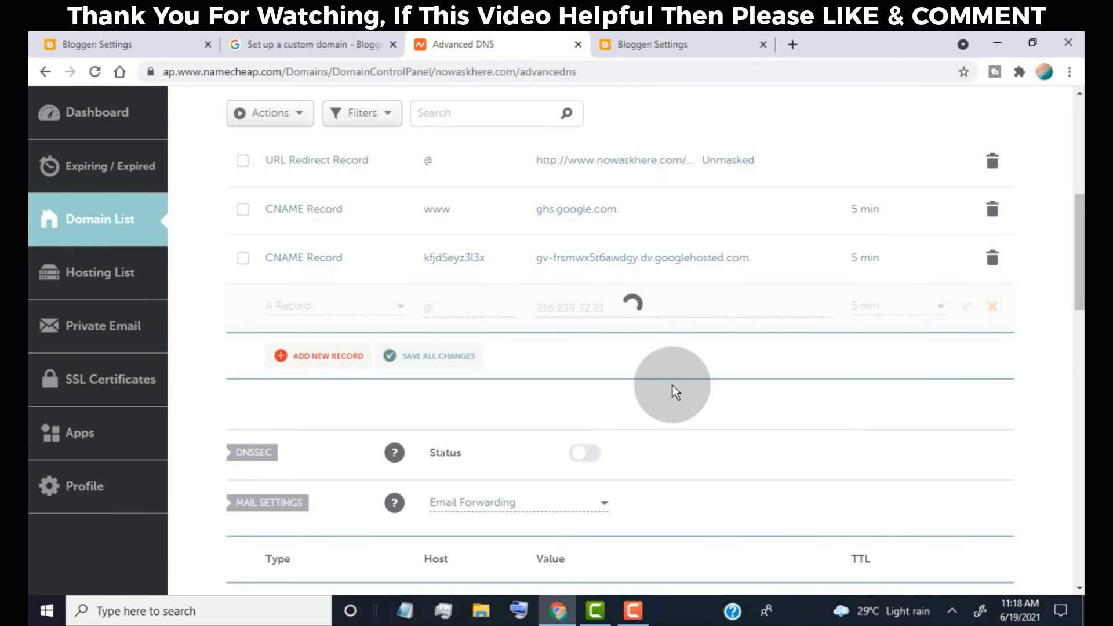